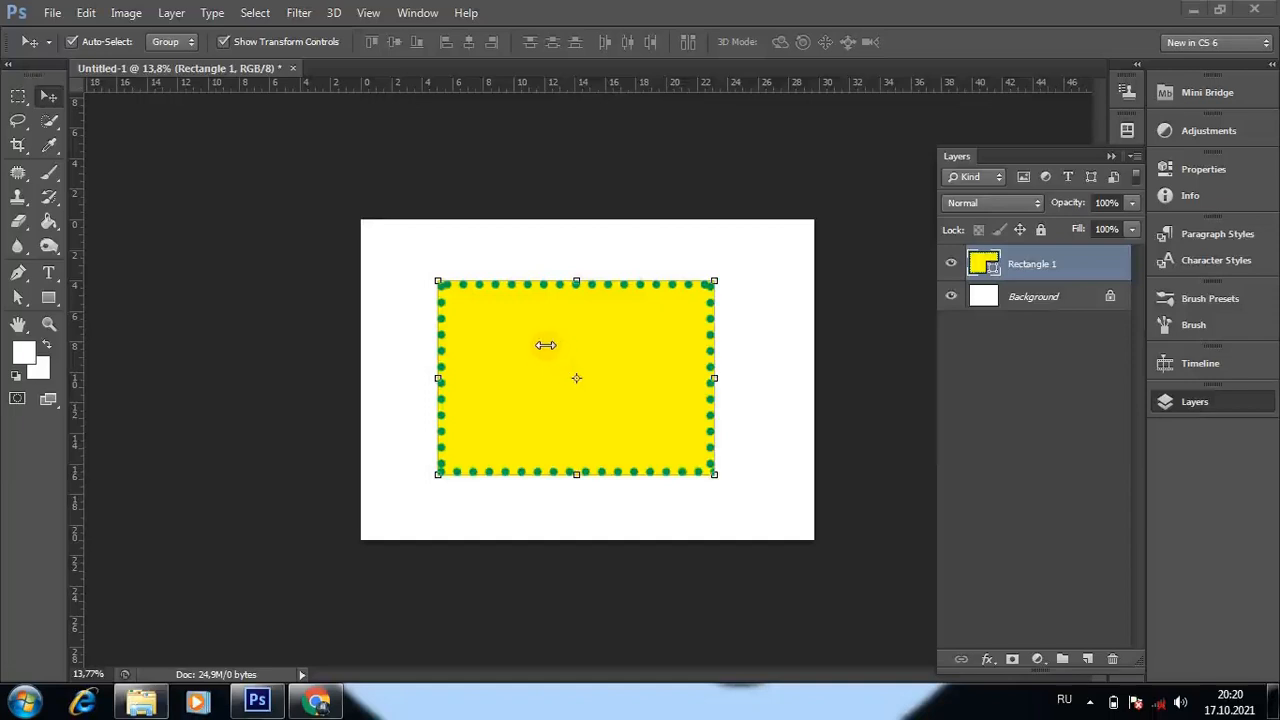
# Apply Free Transform to the yellow rectangle and move it slightly upward on the white canvas
pyautogui.hotkey('alt', 'shift')
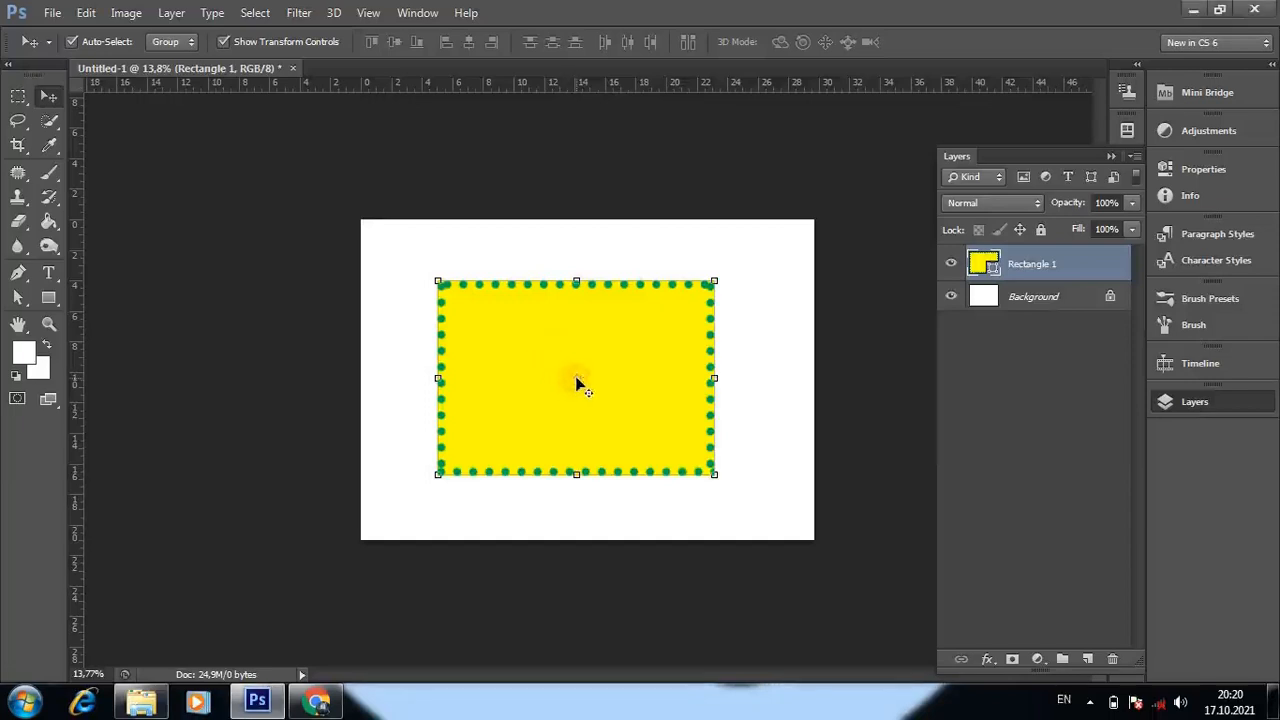
pyautogui.hotkey('ctrl', 't')
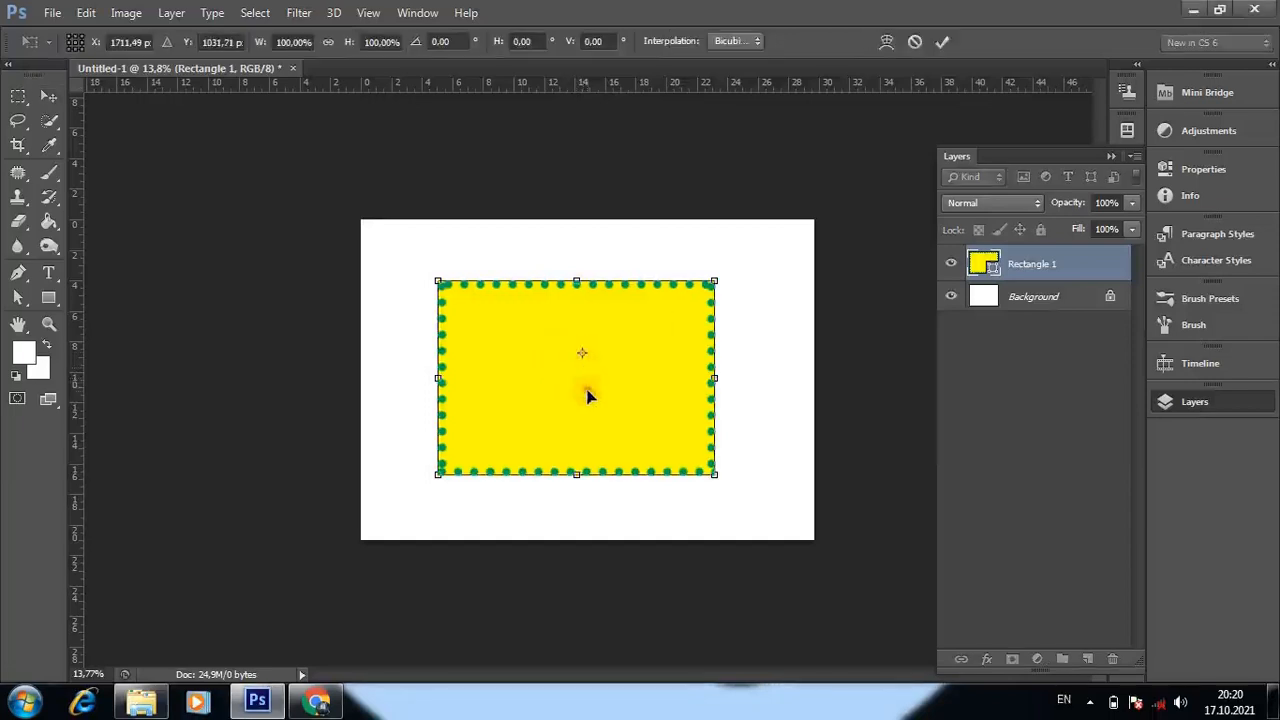
pyautogui.press('Return')
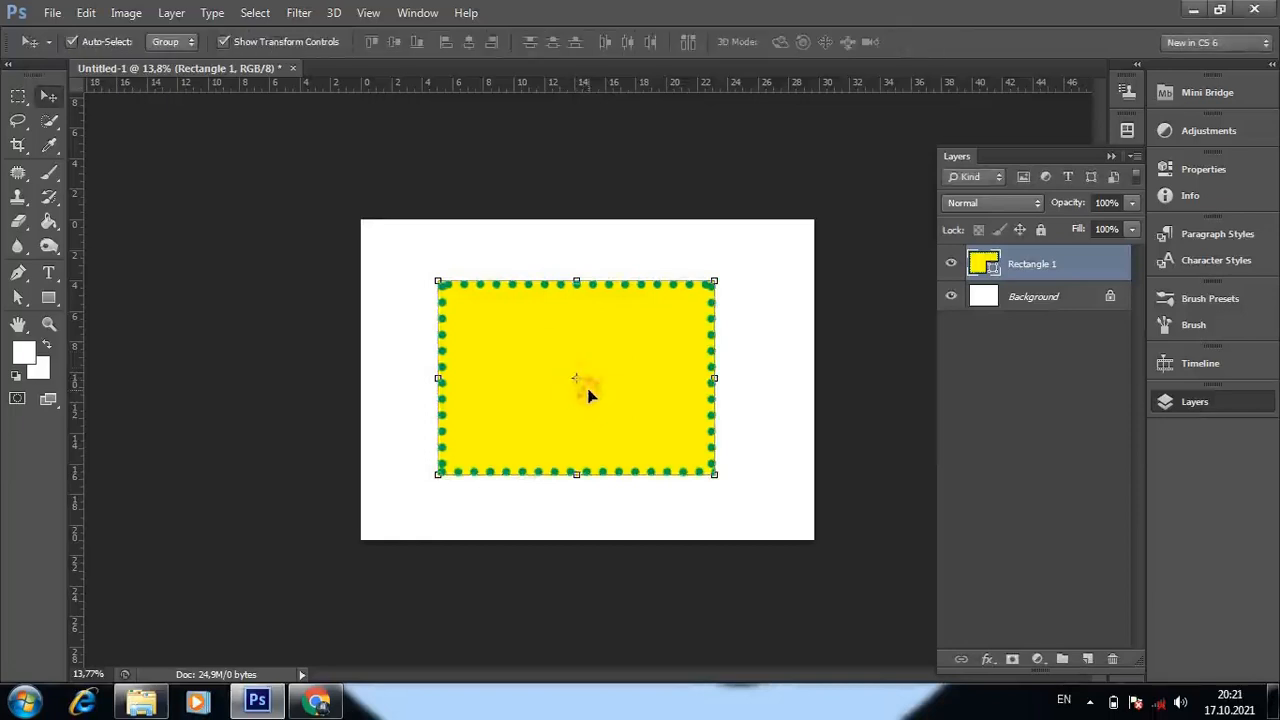
pyautogui.moveTo(588, 395)
pyautogui.mouseDown()
pyautogui.moveTo(590, 283)
pyautogui.moveTo(594, 494)
pyautogui.moveTo(600, 300)
pyautogui.moveTo(606, 491)
pyautogui.moveTo(620, 334)
pyautogui.moveTo(817, 366)
pyautogui.moveTo(752, 395)
pyautogui.moveTo(694, 397)
pyautogui.moveTo(663, 277)
pyautogui.moveTo(637, 429)
pyautogui.moveTo(643, 366)
pyautogui.moveTo(674, 374)
pyautogui.moveTo(574, 394)
pyautogui.moveTo(773, 406)
pyautogui.moveTo(489, 394)
pyautogui.moveTo(743, 403)
pyautogui.moveTo(491, 417)
pyautogui.moveTo(742, 440)
pyautogui.moveTo(636, 434)
pyautogui.moveTo(643, 330)
pyautogui.moveTo(626, 428)
pyautogui.moveTo(649, 414)
pyautogui.moveTo(617, 420)
pyautogui.moveTo(666, 366)
pyautogui.moveTo(634, 400)
pyautogui.moveTo(492, 480)
pyautogui.moveTo(751, 294)
pyautogui.moveTo(434, 494)
pyautogui.moveTo(597, 371)
pyautogui.moveTo(650, 369)
pyautogui.moveTo(603, 383)
pyautogui.moveTo(551, 346)
pyautogui.moveTo(709, 480)
pyautogui.moveTo(427, 330)
pyautogui.moveTo(451, 351)
pyautogui.moveTo(672, 454)
pyautogui.moveTo(431, 294)
pyautogui.moveTo(462, 348)
pyautogui.moveTo(740, 529)
pyautogui.moveTo(486, 346)
pyautogui.moveTo(427, 281)
pyautogui.moveTo(587, 383)
pyautogui.mouseUp()
pyautogui.scroll(1, 625, 396)
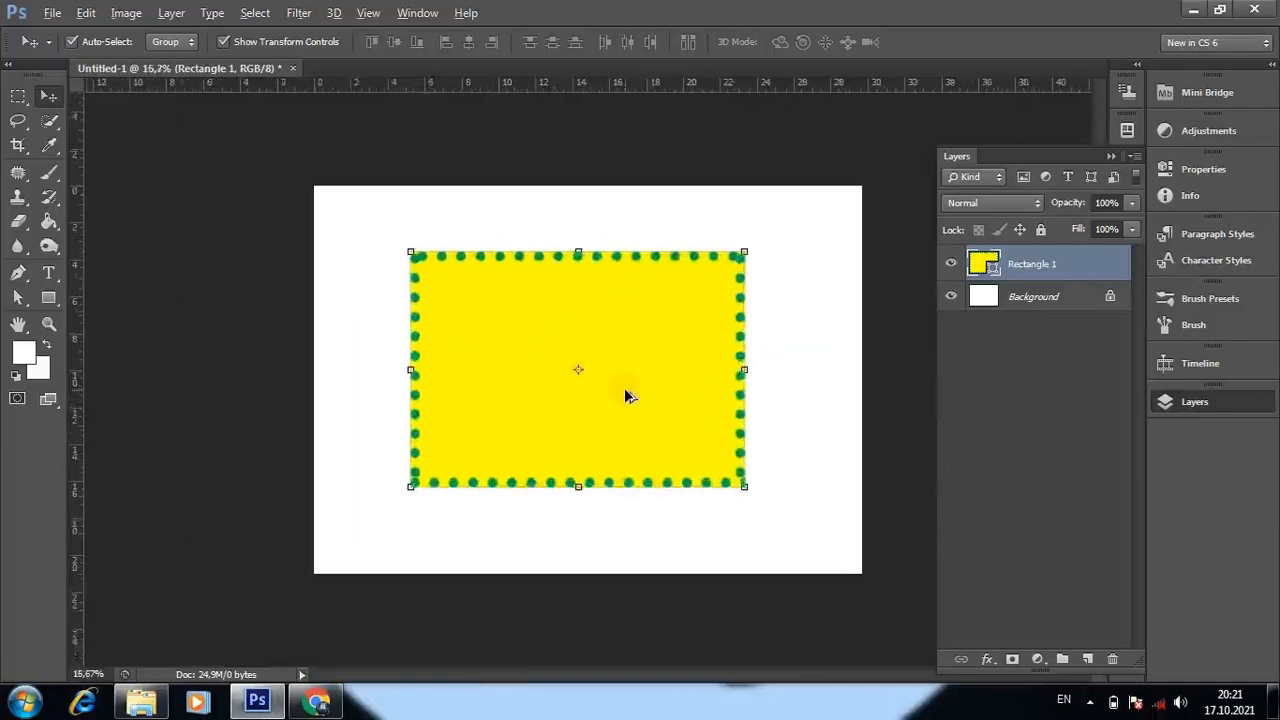
pyautogui.scroll(-1, 625, 396)
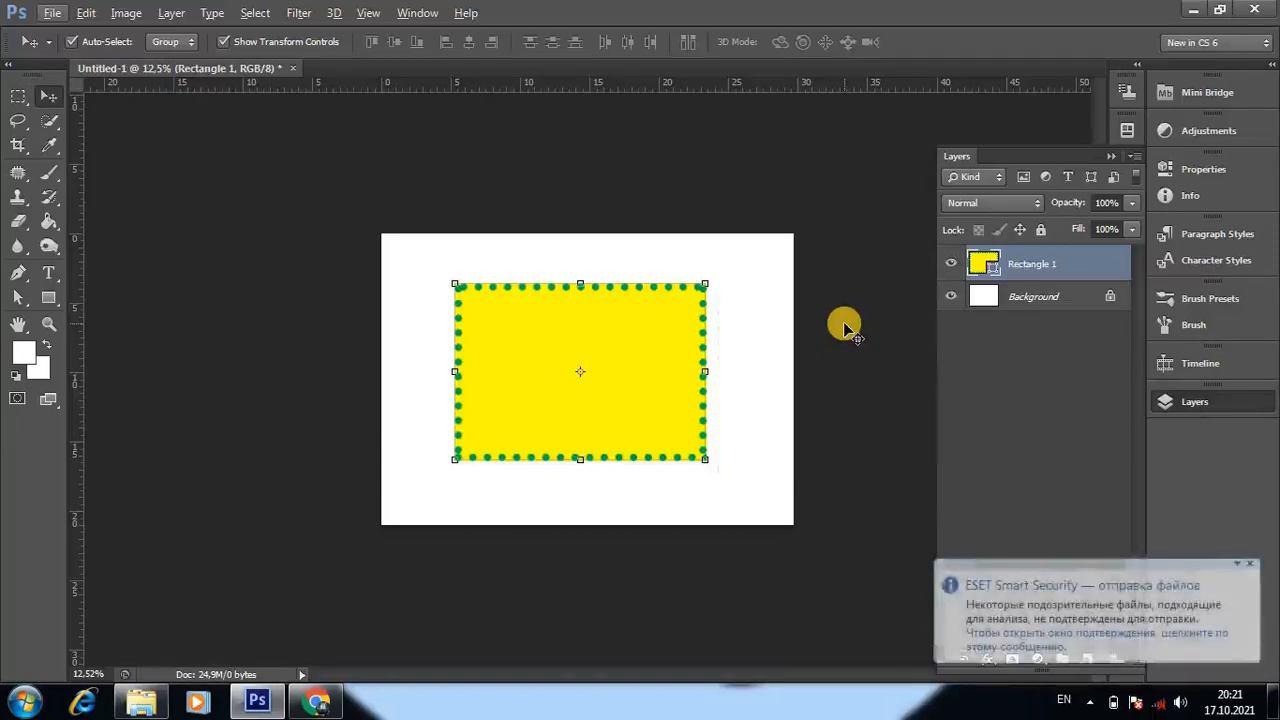
# Dismiss the antivirus notification and create a new layer group above Rectangle 1
pyautogui.click(1249, 564)
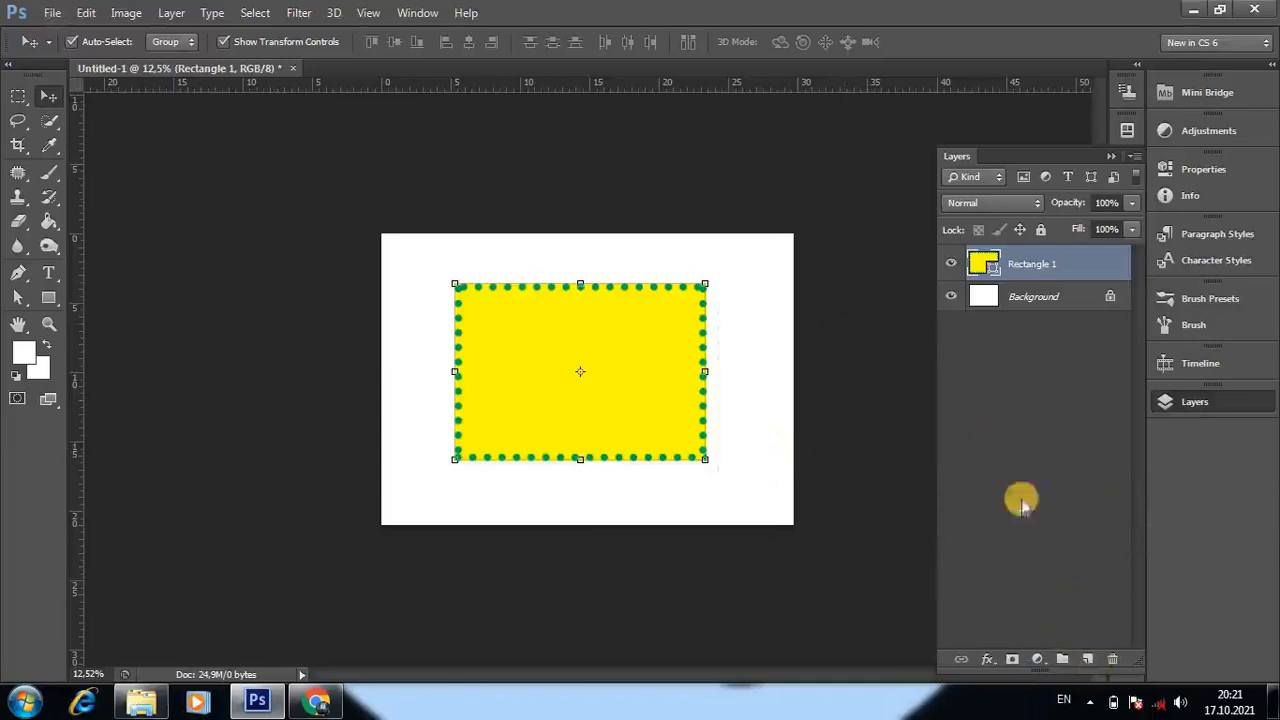
pyautogui.click(1062, 659)
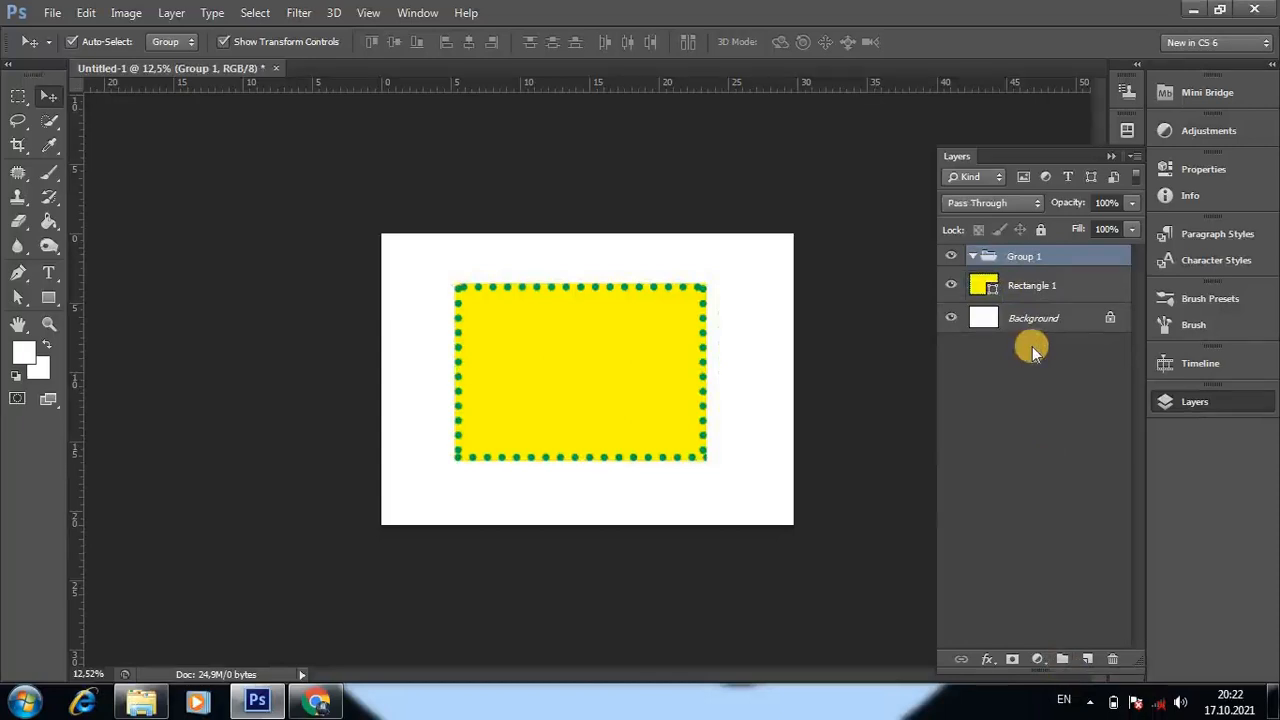
# Add five new blank layers with default settings inside Group 1
pyautogui.hotkey('ctrl', 'shift', 'n')
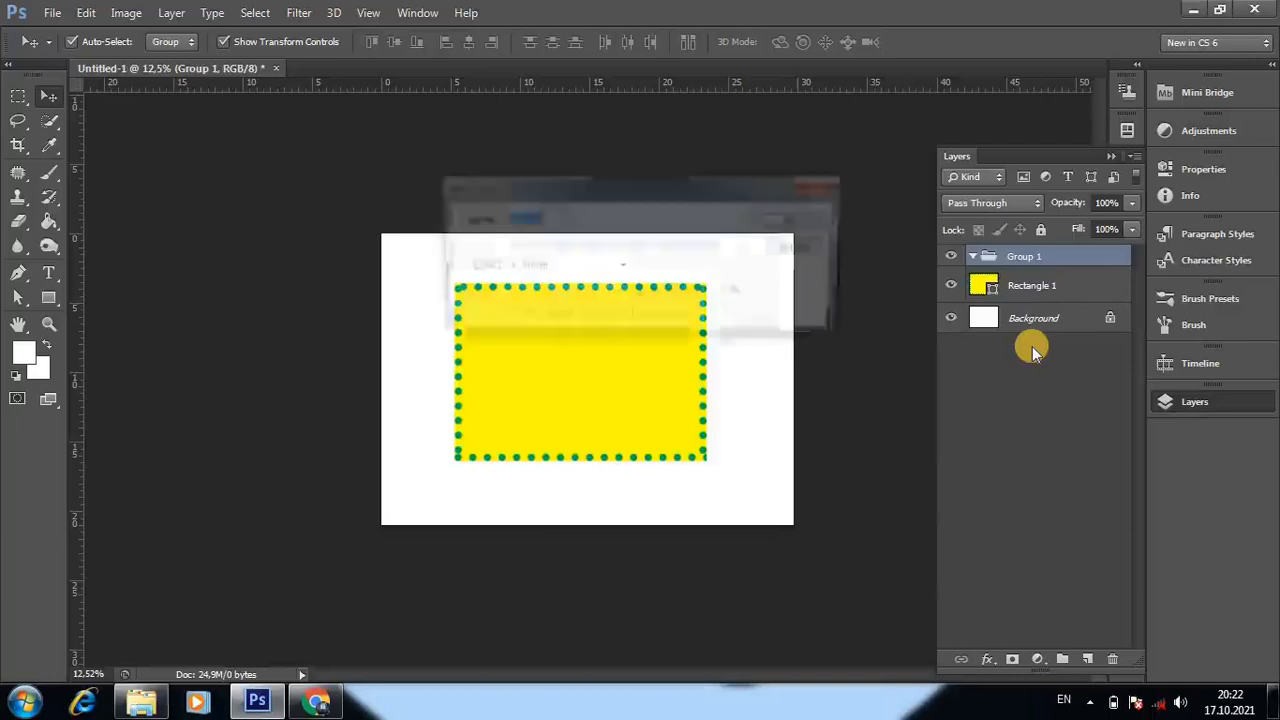
pyautogui.press('Return')
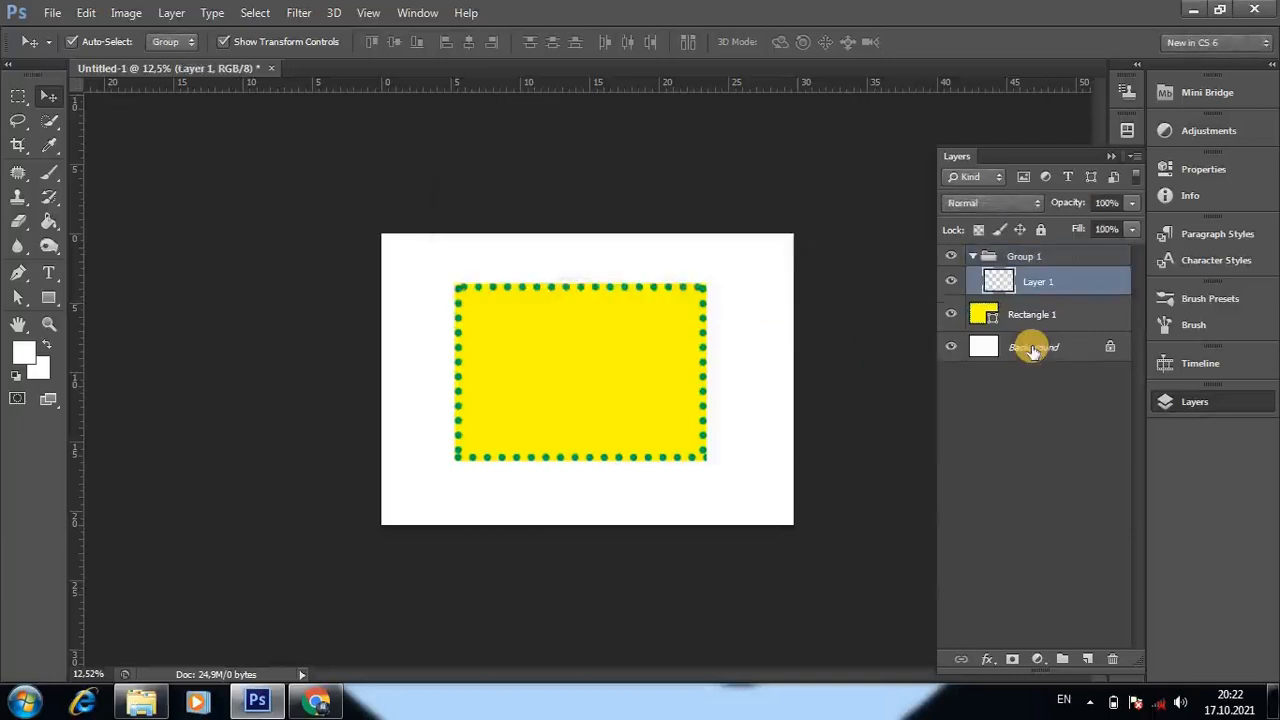
pyautogui.hotkey('ctrl', 'shift', 'n')
pyautogui.press('Return')
pyautogui.hotkey('ctrl', 'shift', 'n')
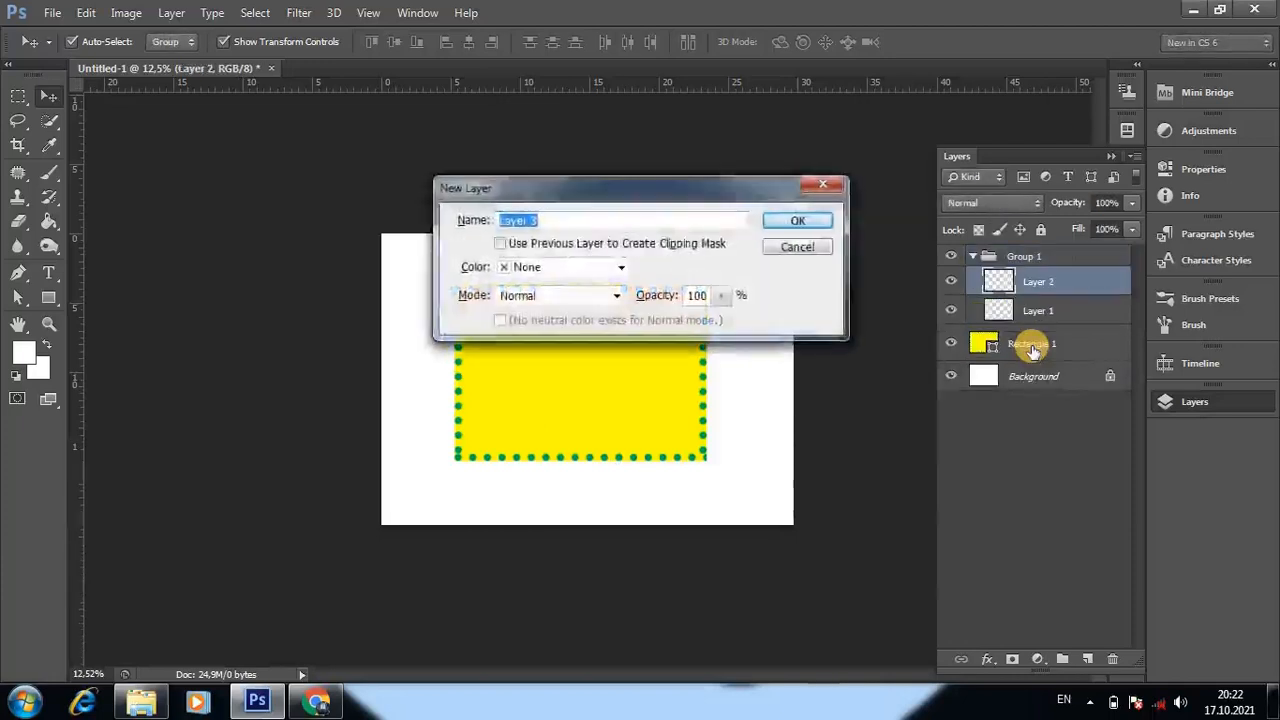
pyautogui.press('Return')
pyautogui.hotkey('ctrl', 'shift', 'n')
pyautogui.press('Return')
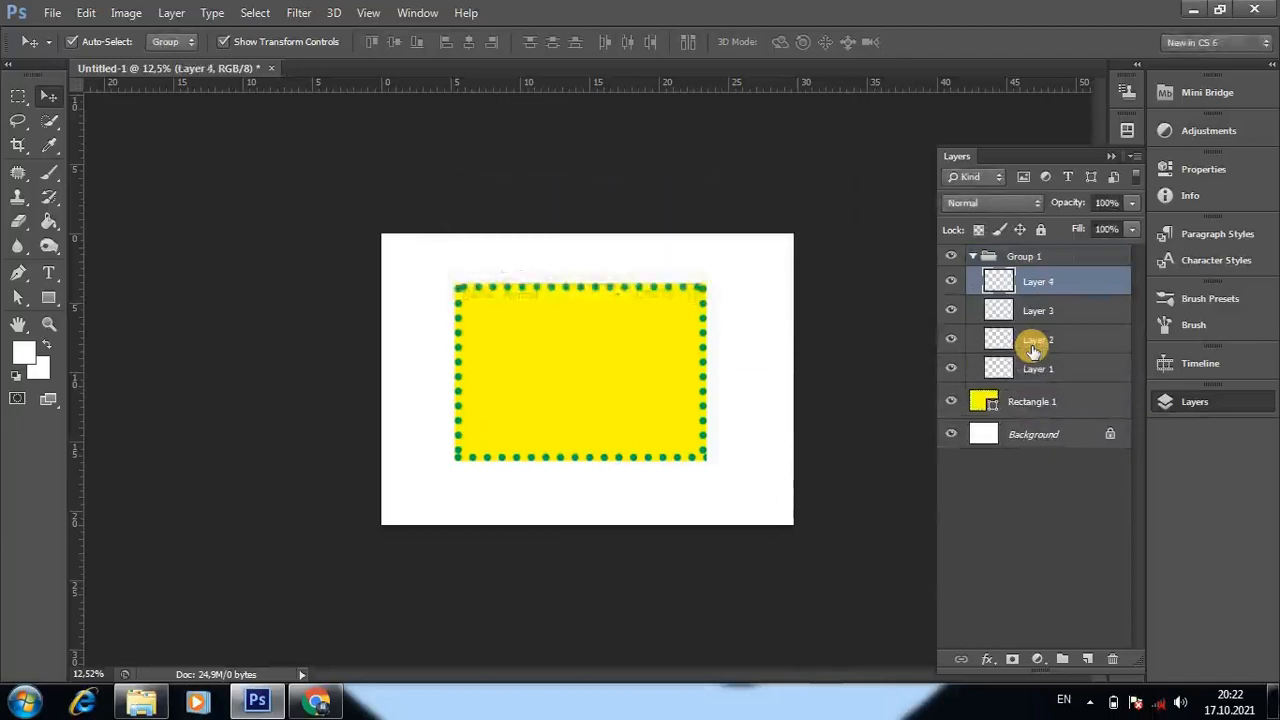
pyautogui.hotkey('ctrl', 'shift', 'n')
pyautogui.press('Return')
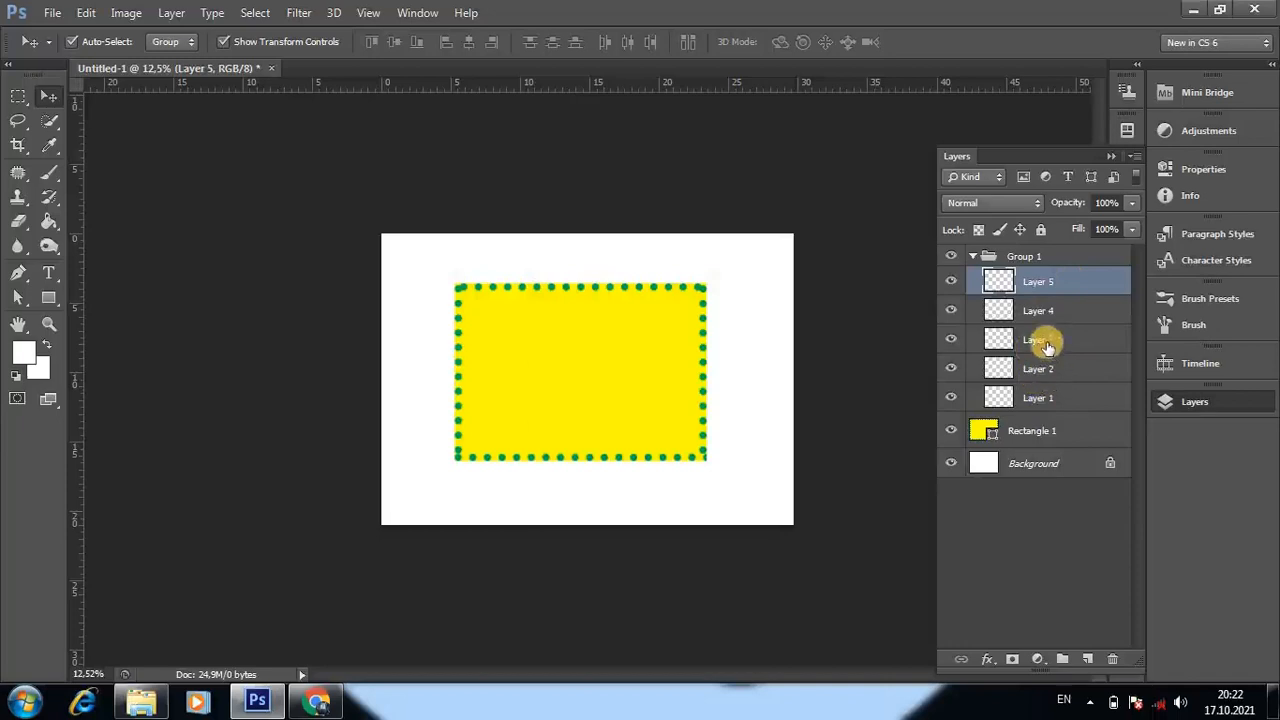
# Try dropping Layer 1 onto Group 1, and drop Layer 3 onto the group to reorder it
pyautogui.click(1046, 341)
pyautogui.click(1036, 305)
pyautogui.click(1034, 291)
pyautogui.click(1038, 395)
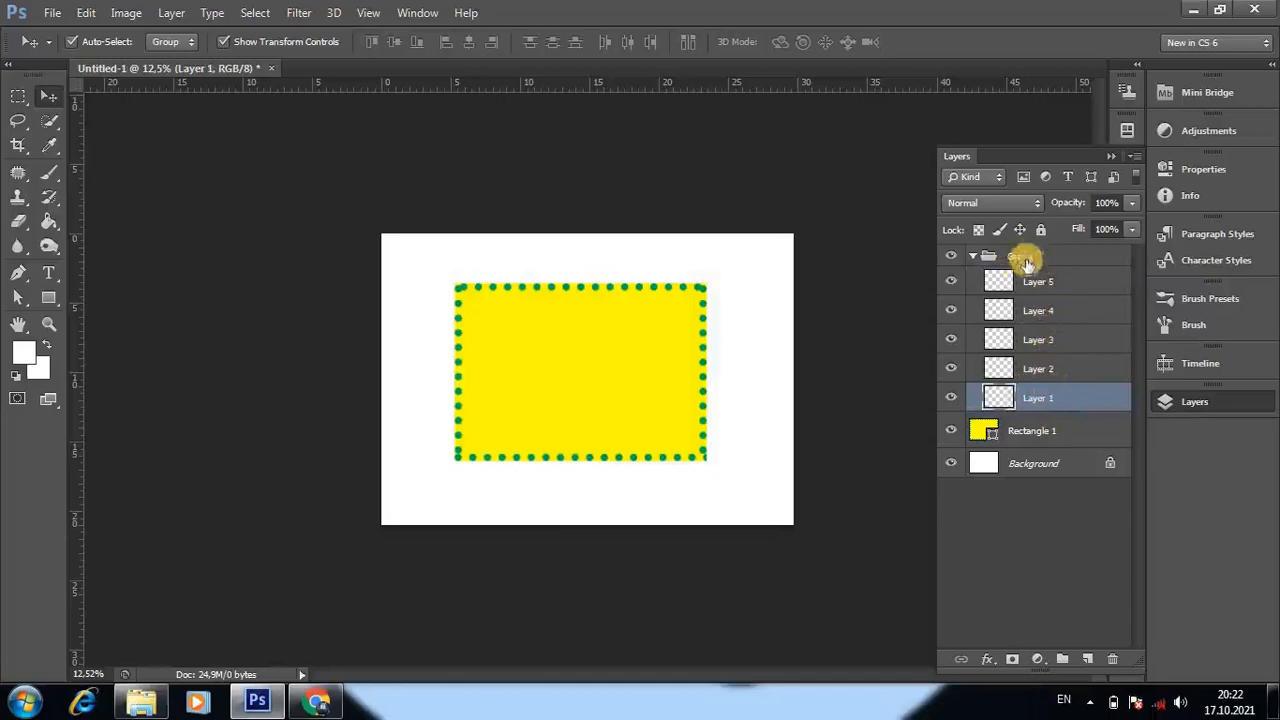
pyautogui.click(1040, 399)
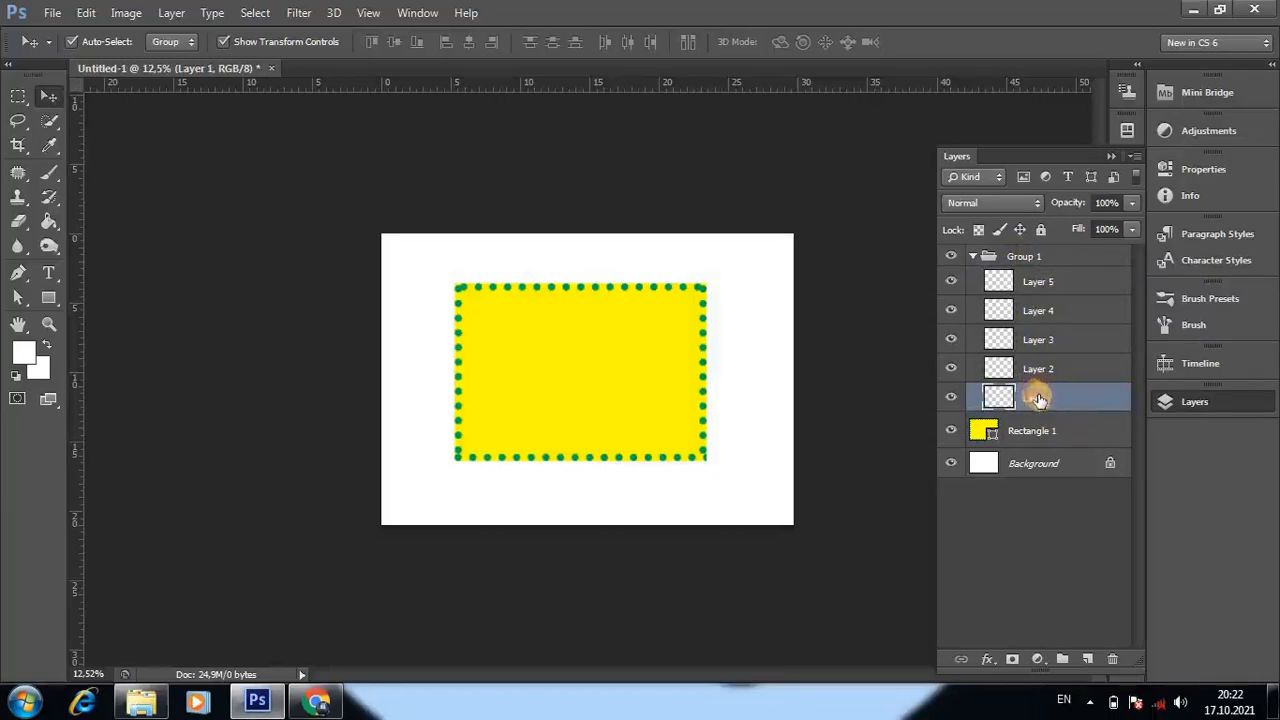
pyautogui.moveTo(1040, 399); pyautogui.dragTo(1050, 262)
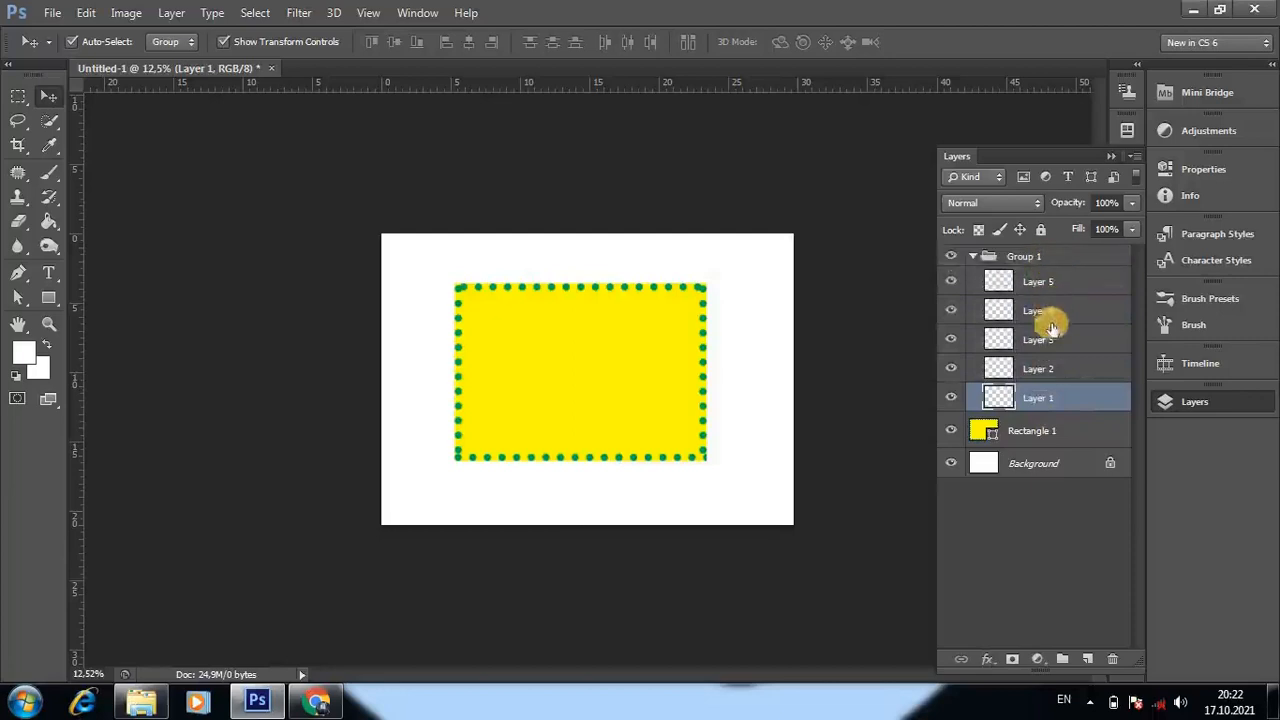
pyautogui.moveTo(1055, 395); pyautogui.dragTo(1051, 257)
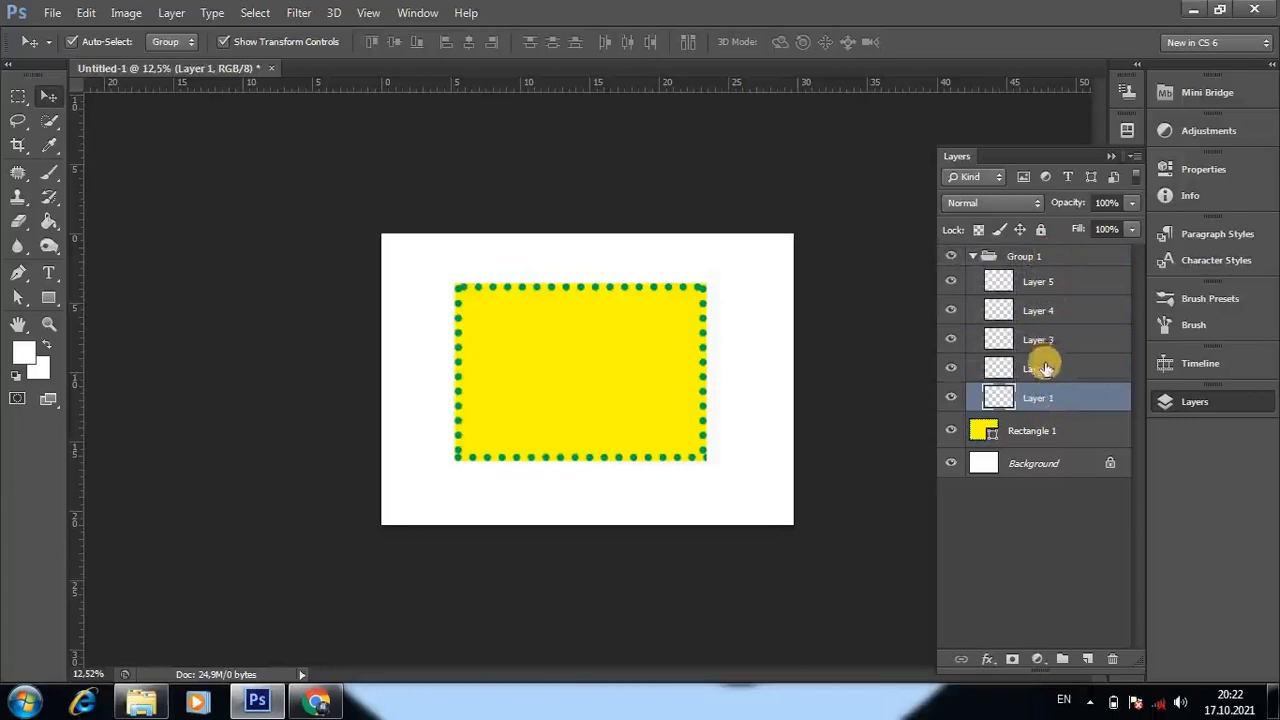
pyautogui.moveTo(1043, 340); pyautogui.dragTo(1043, 256)
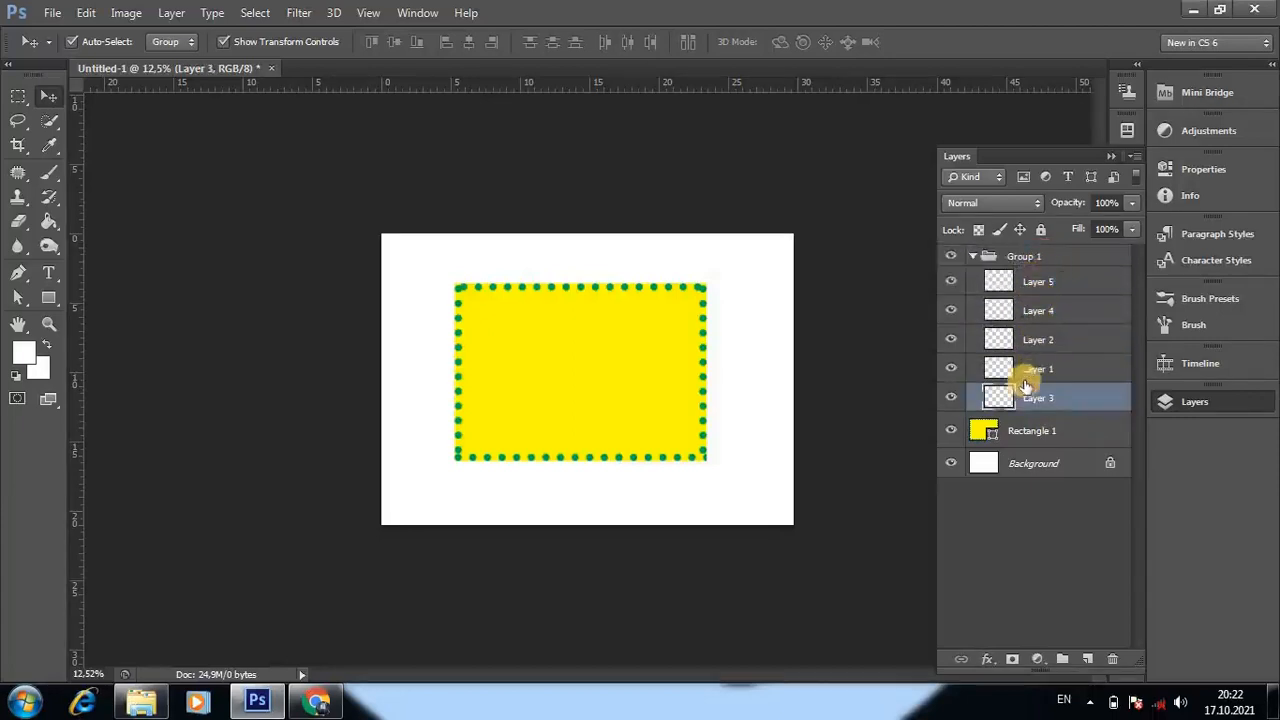
# Collapse and expand Group 1 repeatedly to examine which layers are nested inside it
pyautogui.click(975, 256)
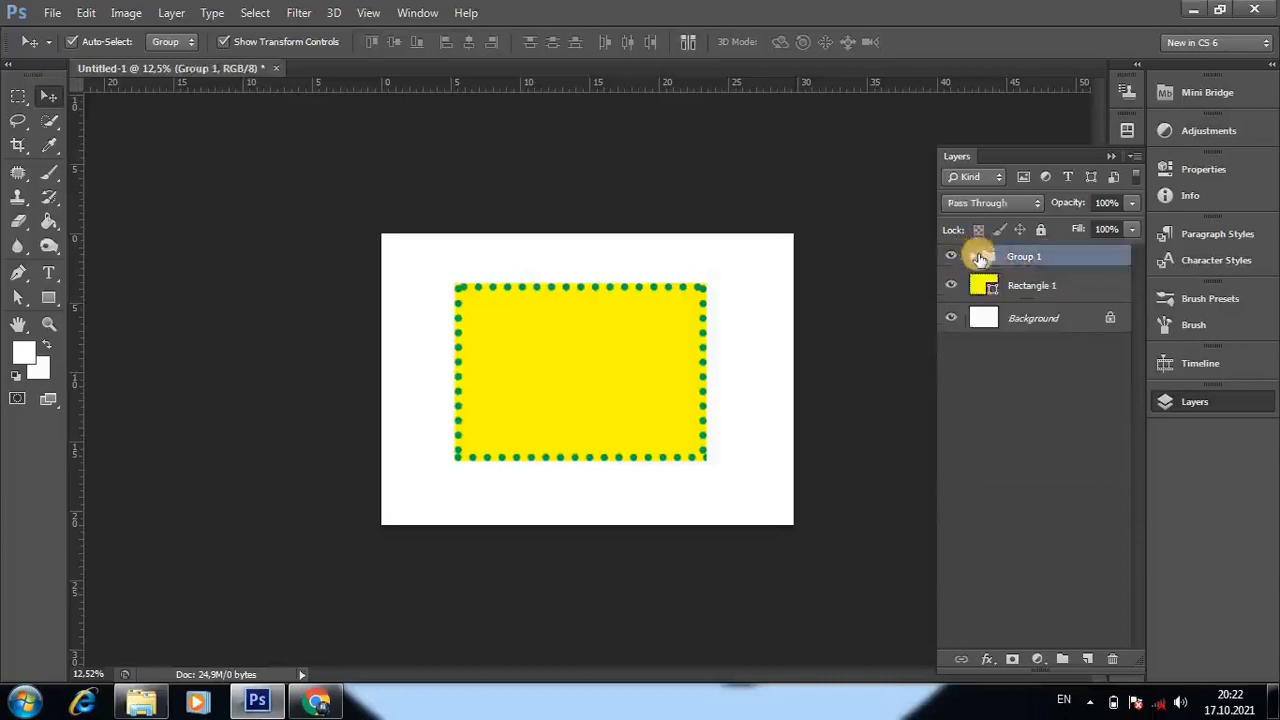
pyautogui.click(977, 257)
pyautogui.click(1014, 405)
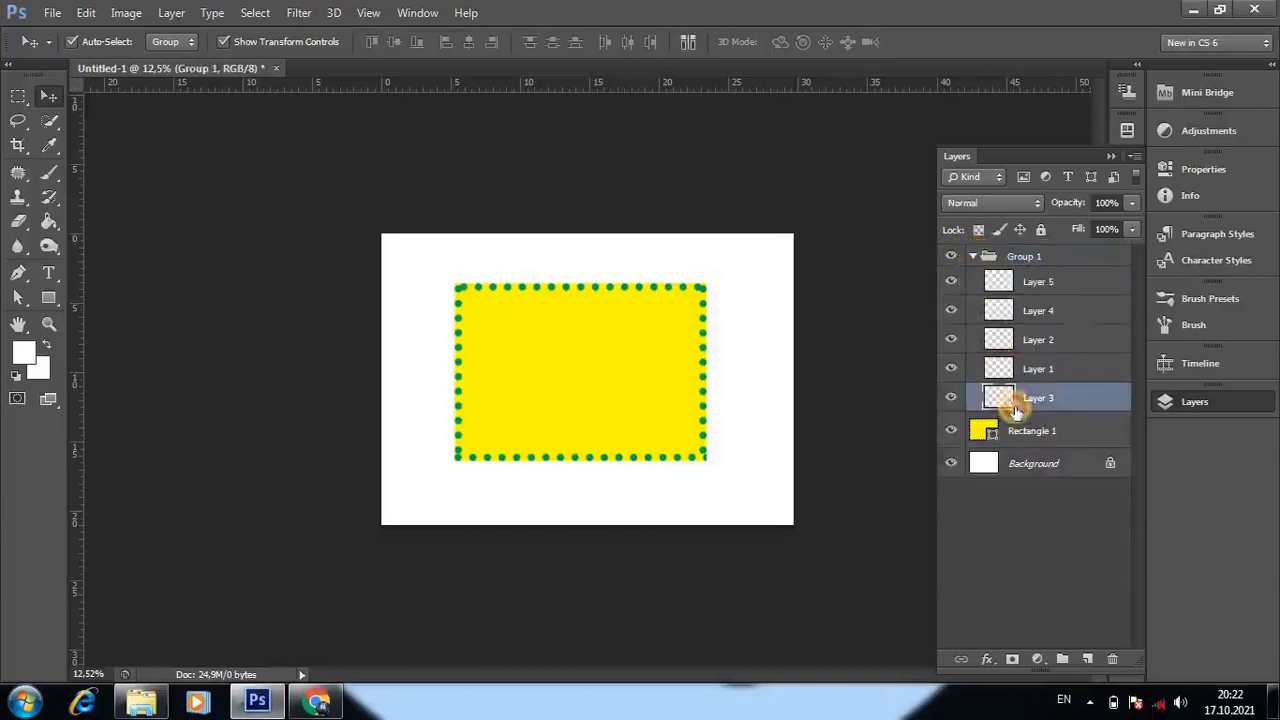
pyautogui.click(1005, 420)
pyautogui.click(1026, 374)
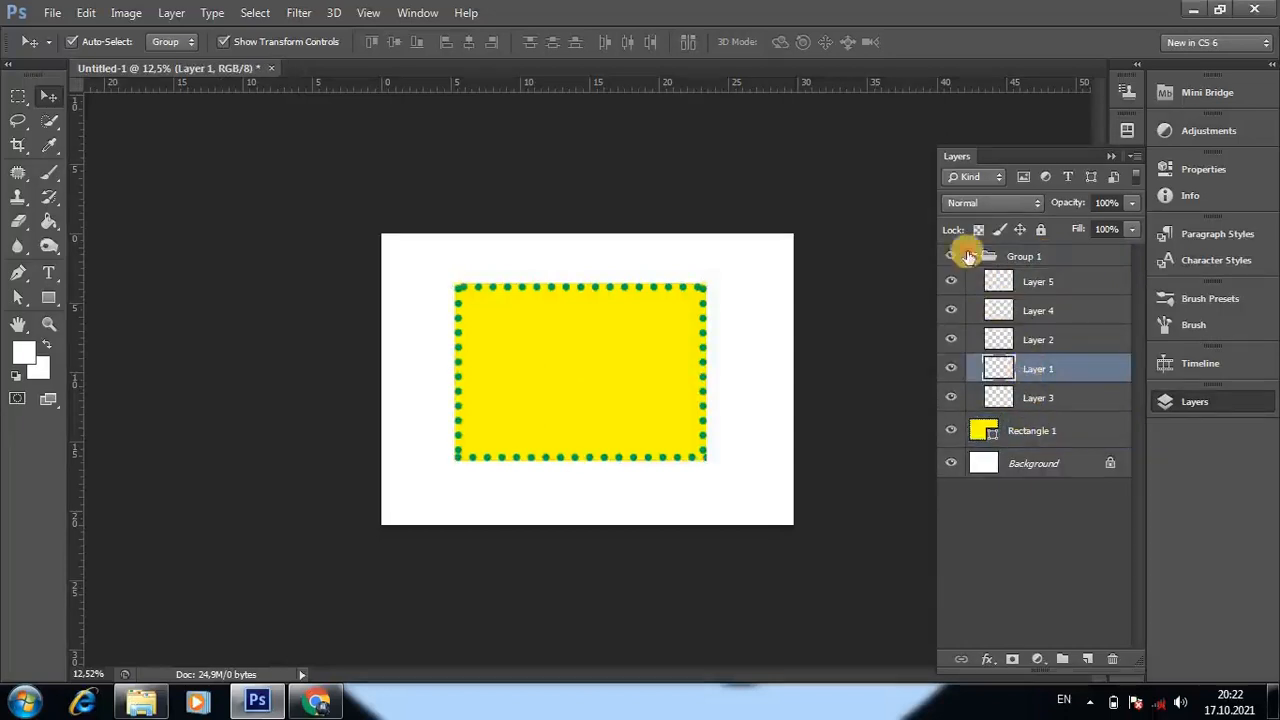
pyautogui.click(968, 257)
pyautogui.click(975, 260)
pyautogui.click(975, 260)
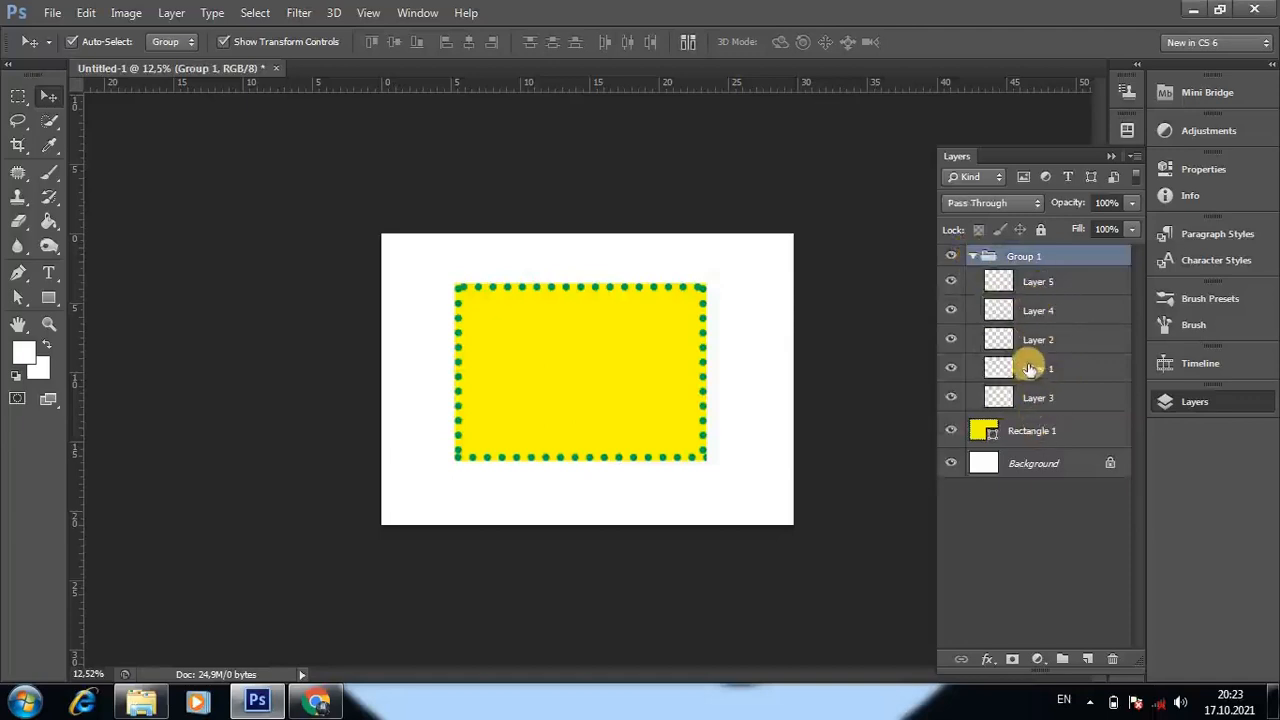
# Undo the layer reordering and the creation of the five layers, leaving Group 1 empty
pyautogui.hotkey('ctrl', 'alt', 'z')
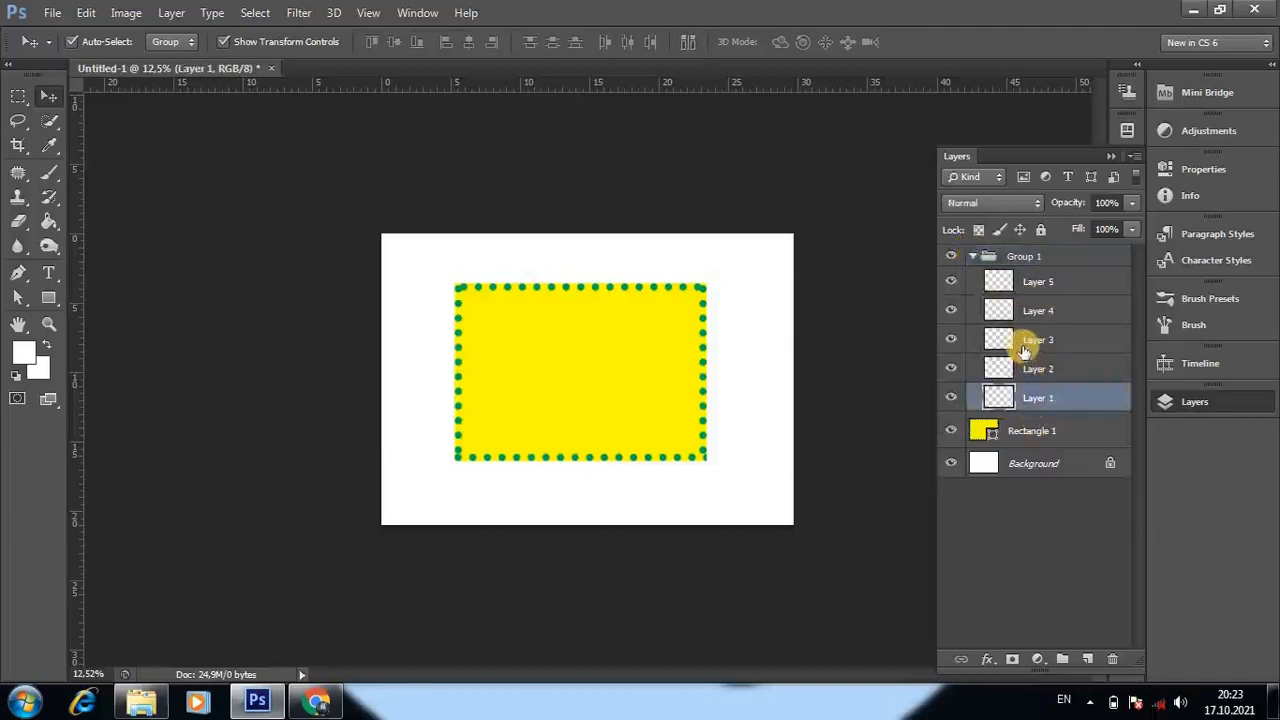
pyautogui.hotkey('ctrl', 'alt', 'z')
pyautogui.hotkey('ctrl', 'alt', 'z')
pyautogui.hotkey('ctrl', 'alt', 'z')
pyautogui.hotkey('ctrl', 'alt', 'z')
pyautogui.hotkey('ctrl', 'alt', 'z')
pyautogui.hotkey('ctrl', 'alt', 'z')
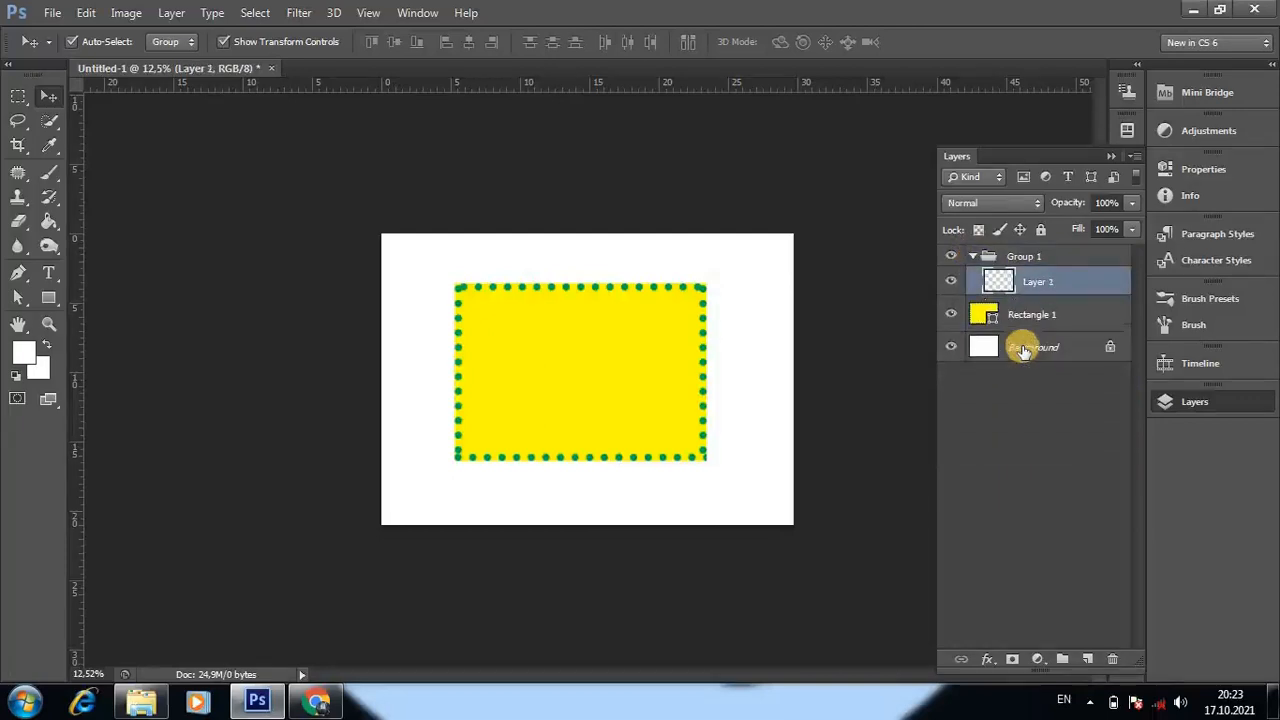
pyautogui.hotkey('ctrl', 'alt', 'z')
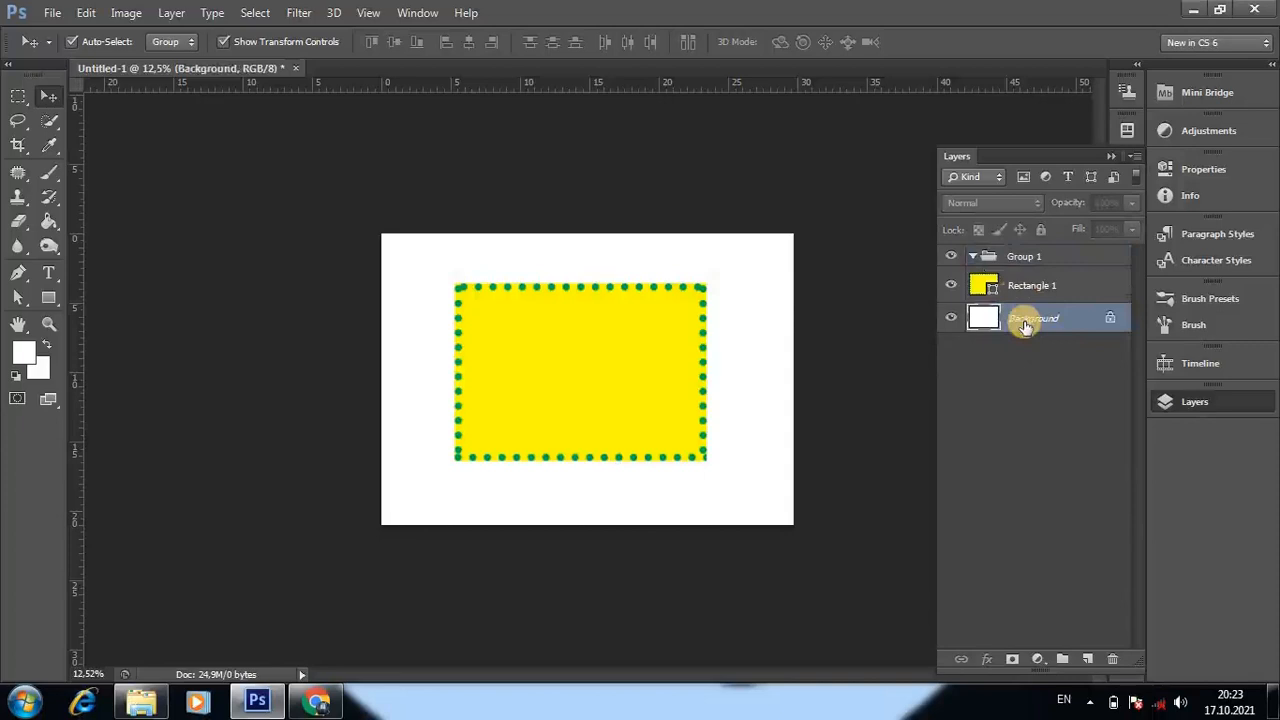
# Create six new blank layers with default settings directly above the Background layer, outside Group 1
pyautogui.doubleClick(1025, 320)
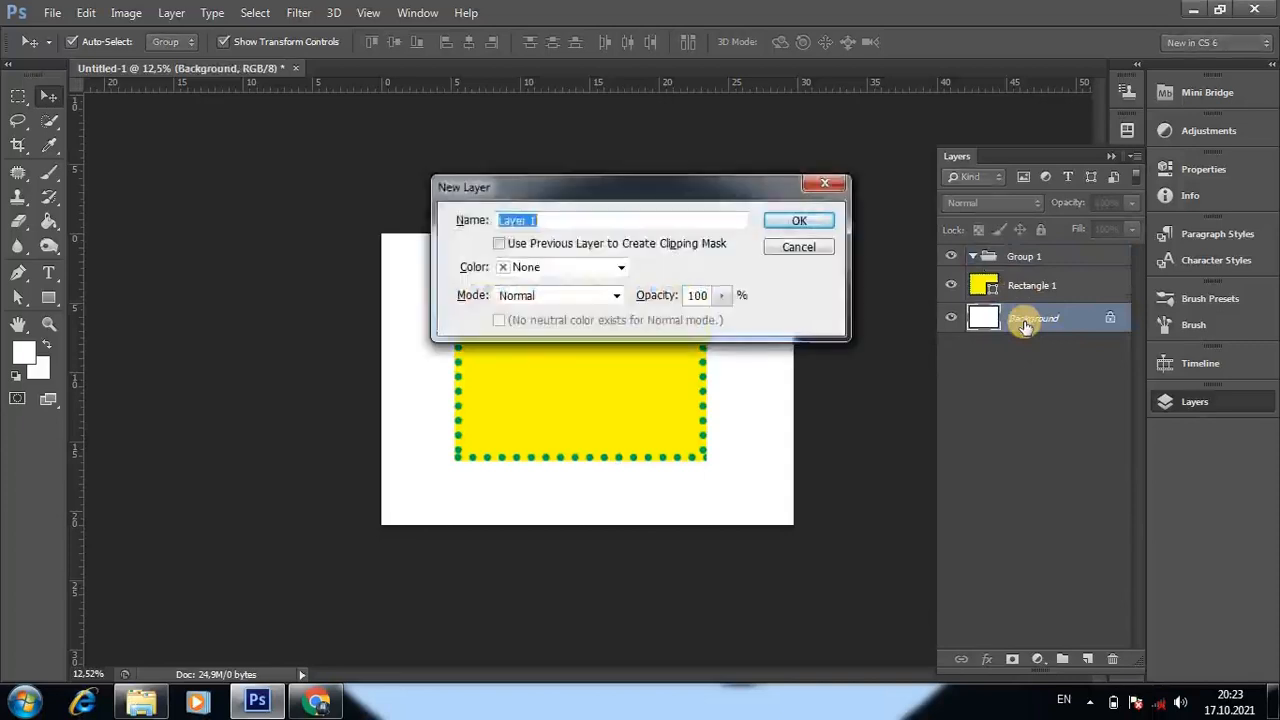
pyautogui.press('Return')
pyautogui.hotkey('ctrl', 'shift', 'n')
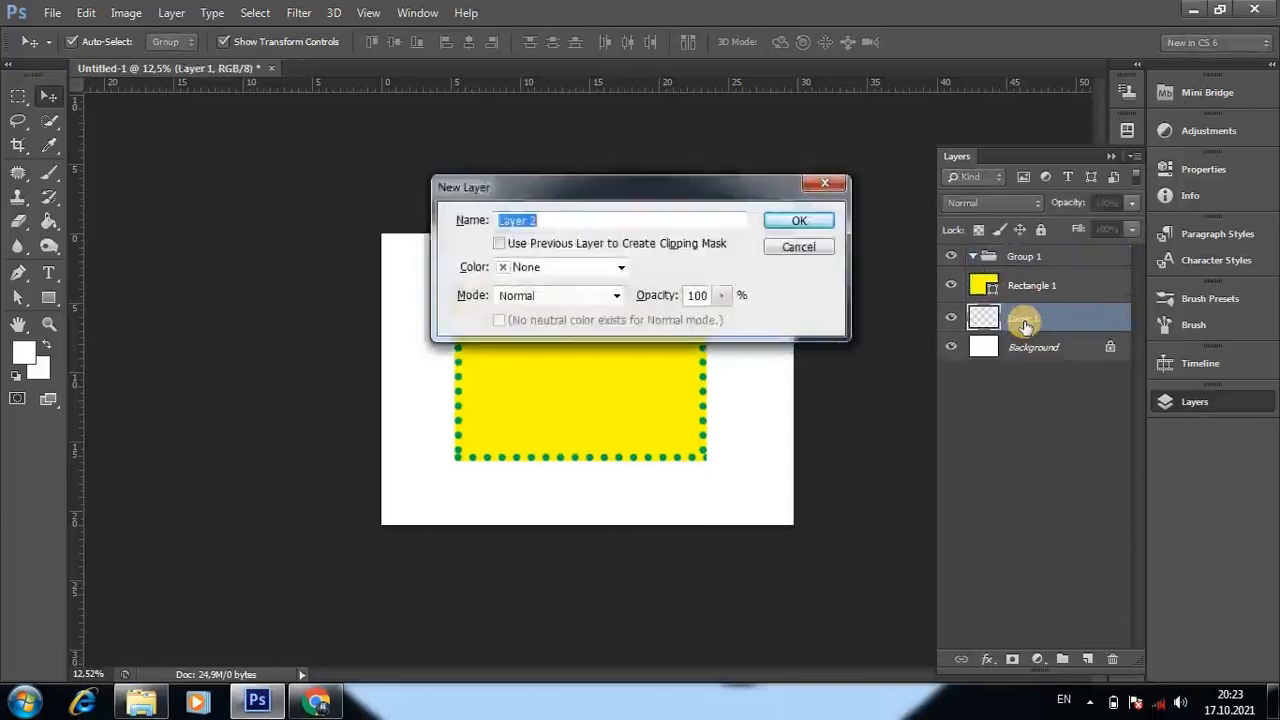
pyautogui.press('Return')
pyautogui.hotkey('ctrl', 'shift', 'n')
pyautogui.press('Return')
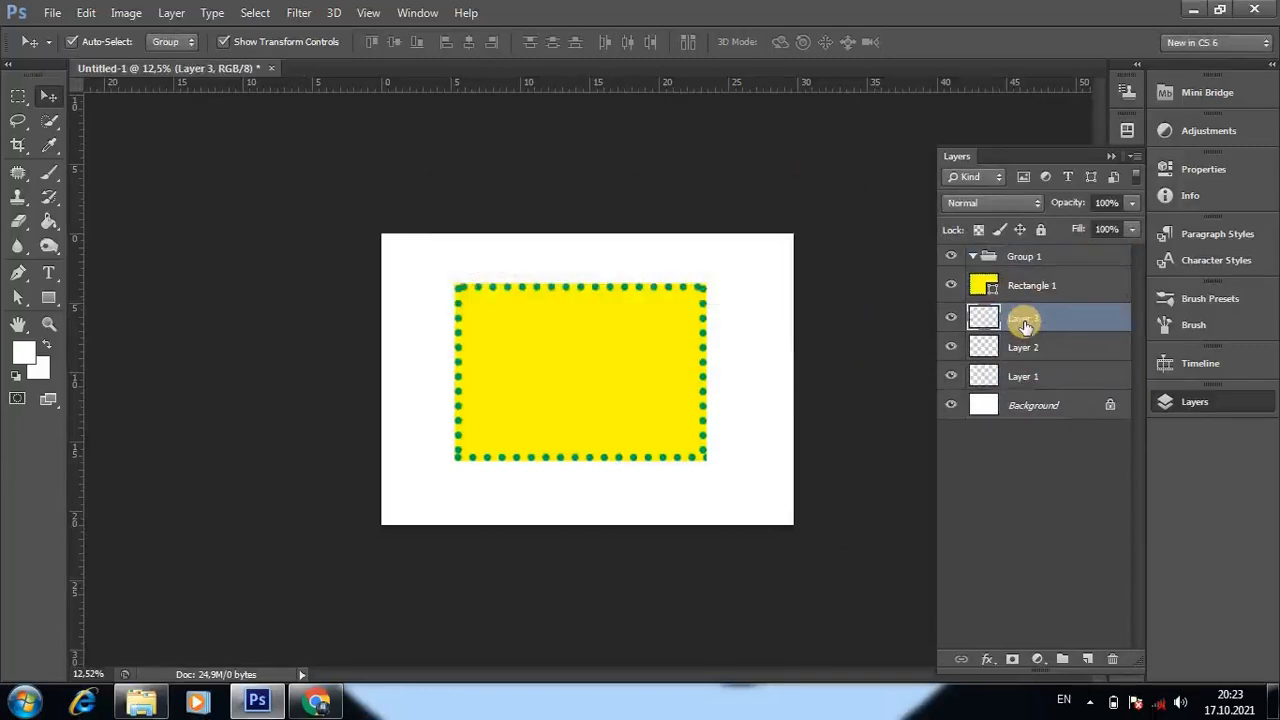
pyautogui.hotkey('ctrl', 'shift', 'n')
pyautogui.press('Return')
pyautogui.hotkey('ctrl', 'shift', 'n')
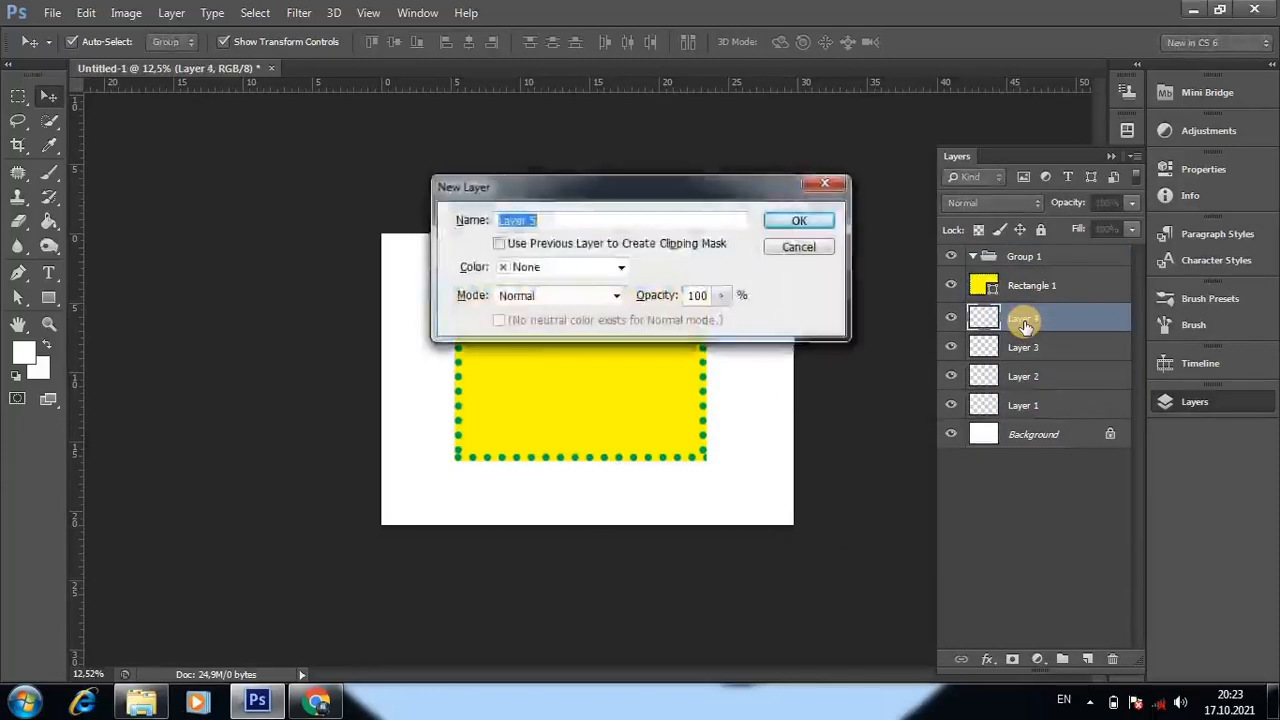
pyautogui.press('Return')
pyautogui.hotkey('ctrl', 'shift', 'n')
pyautogui.press('Return')
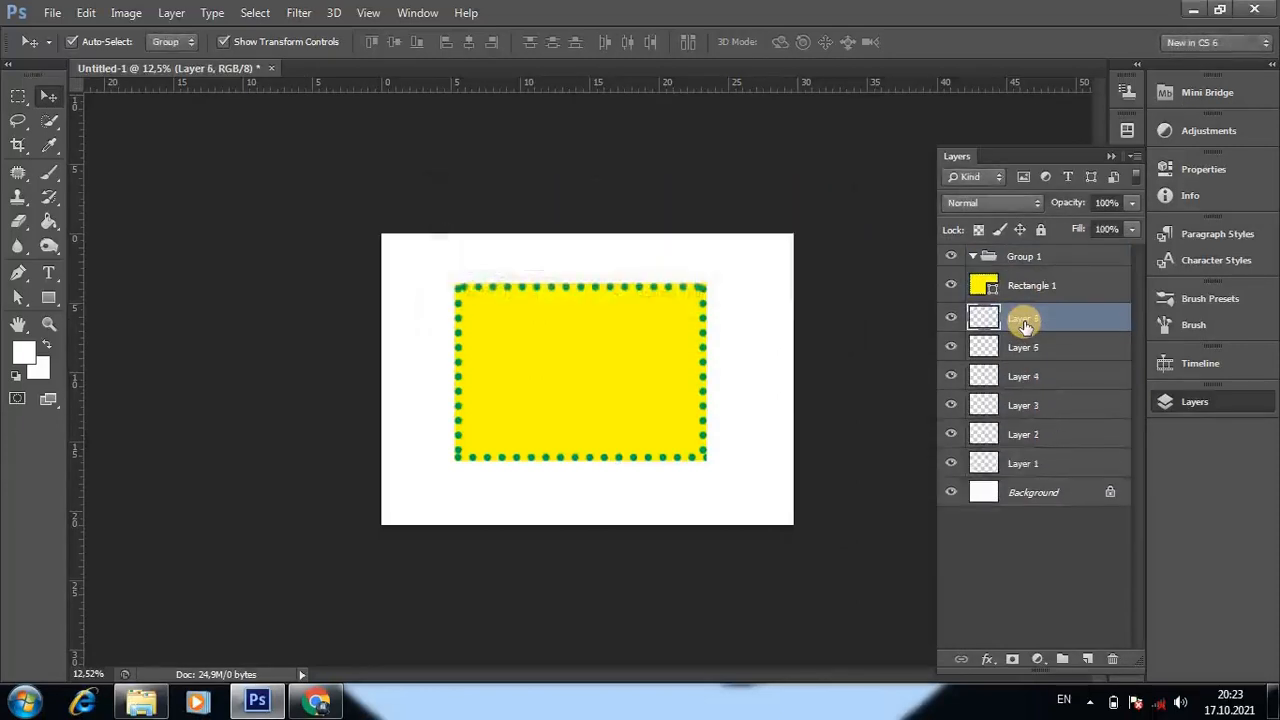
# Move Layer 1, Layer 3 and Layer 6 into Group 1 and collapse the group
pyautogui.click(1025, 438)
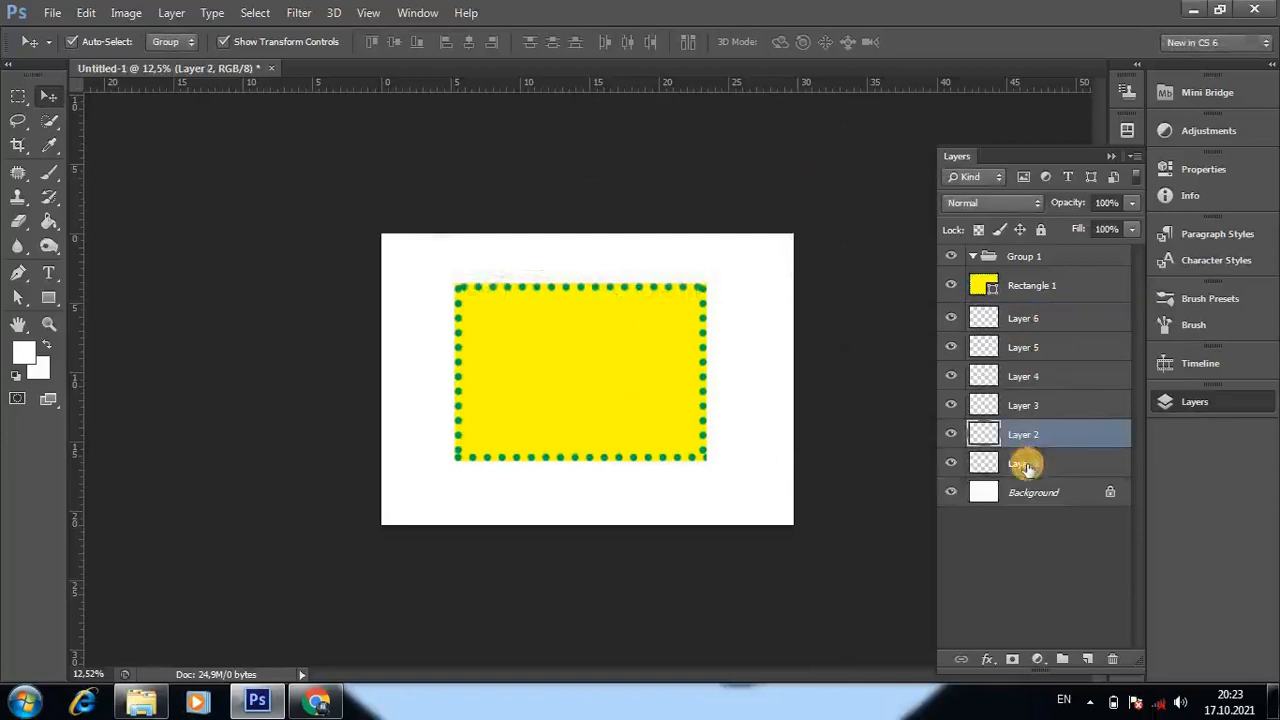
pyautogui.click(1027, 466)
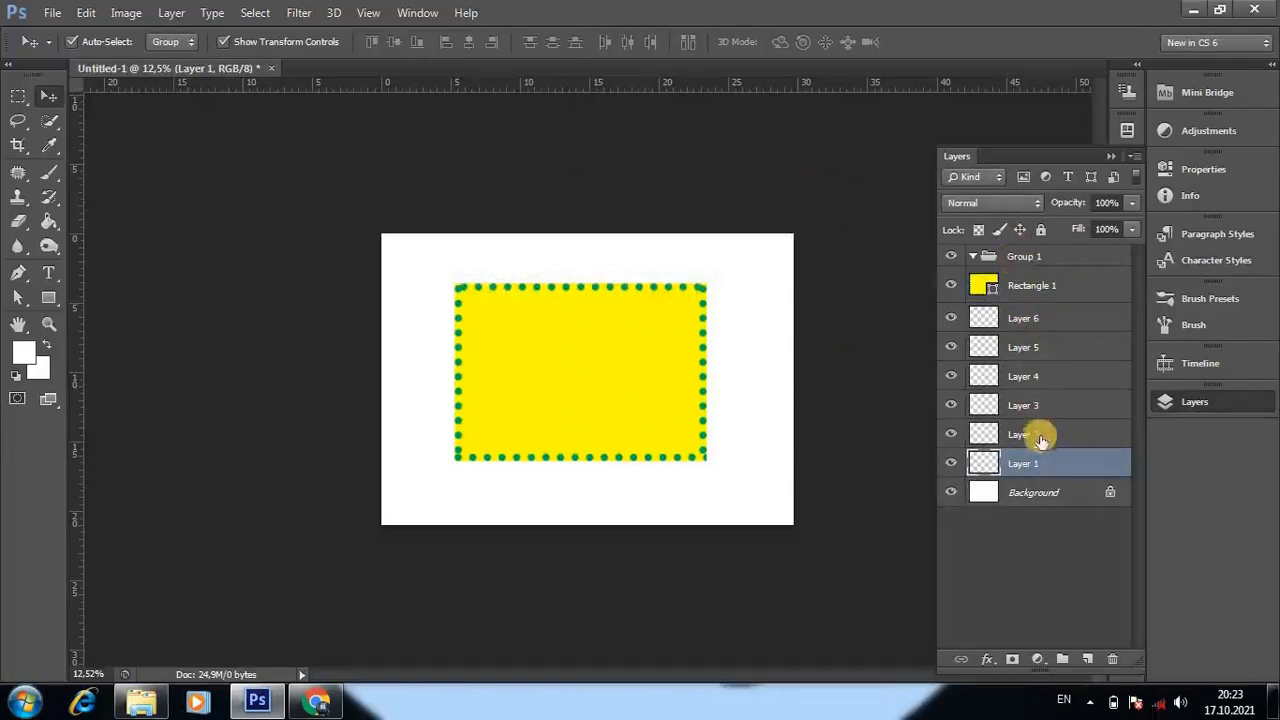
pyautogui.moveTo(1046, 466); pyautogui.dragTo(1034, 265)
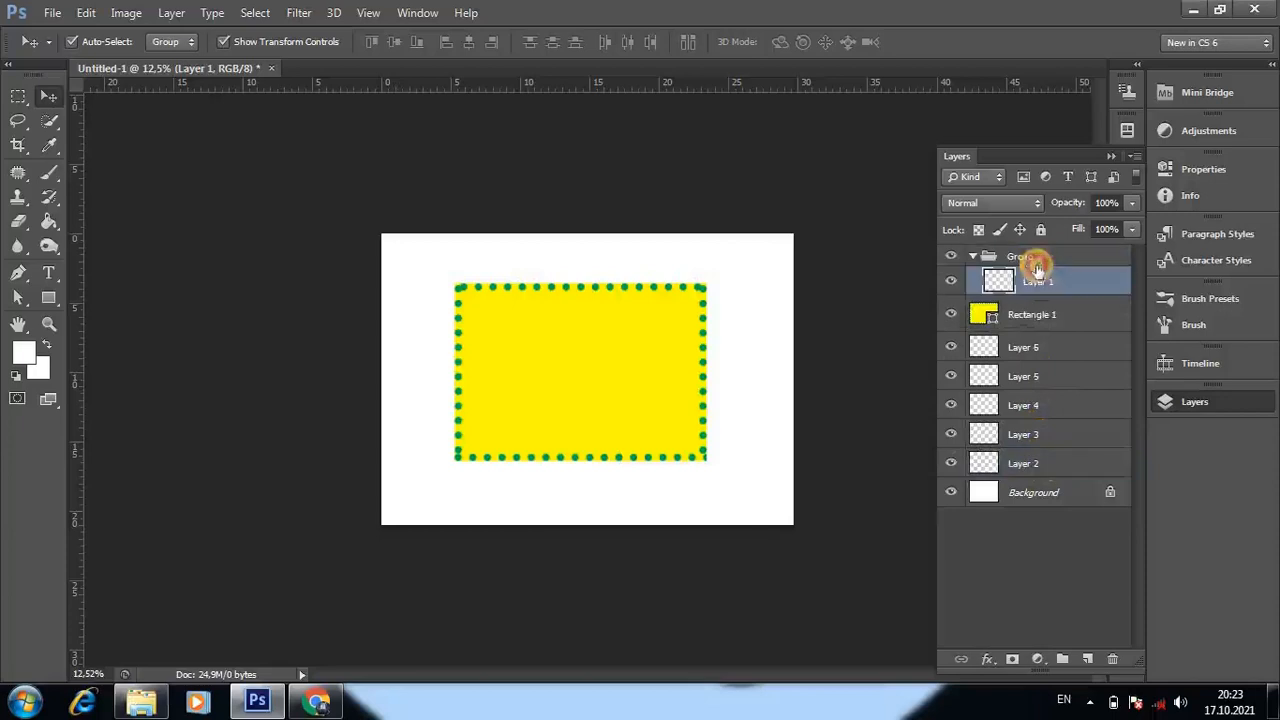
pyautogui.click(1041, 436)
pyautogui.moveTo(1041, 436); pyautogui.dragTo(1062, 263)
pyautogui.click(1029, 384)
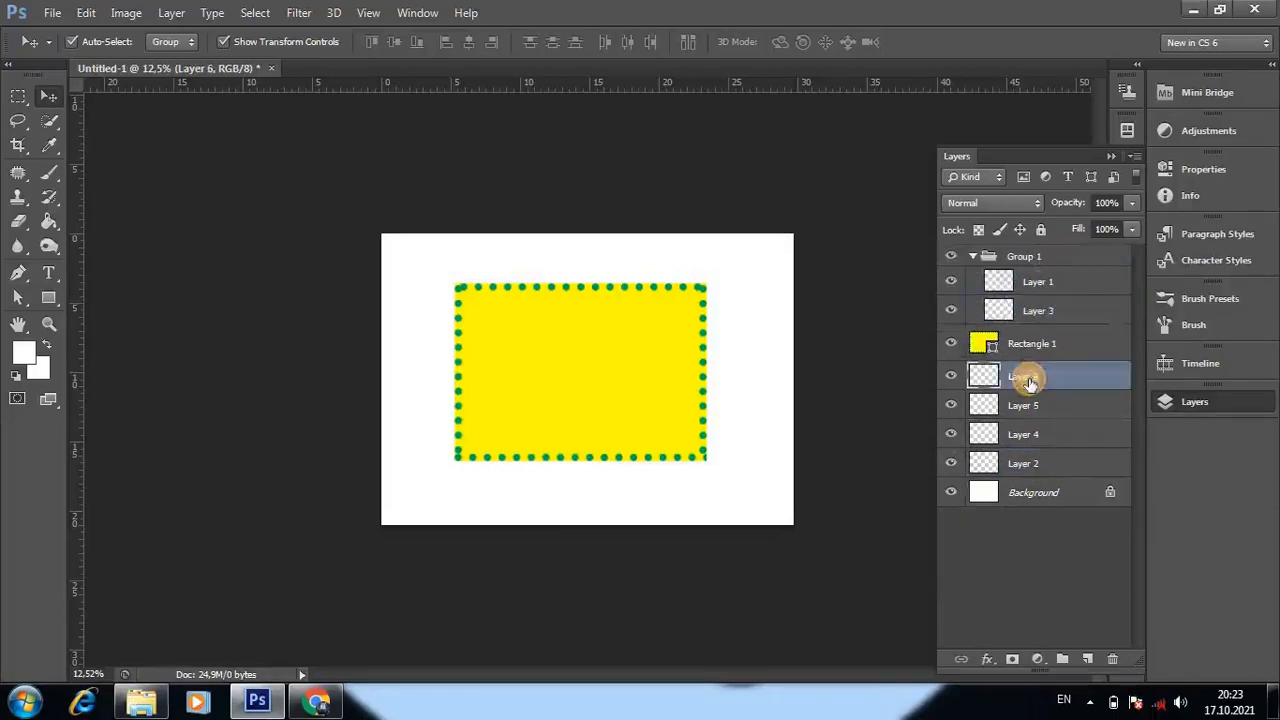
pyautogui.moveTo(1029, 384); pyautogui.dragTo(1047, 268)
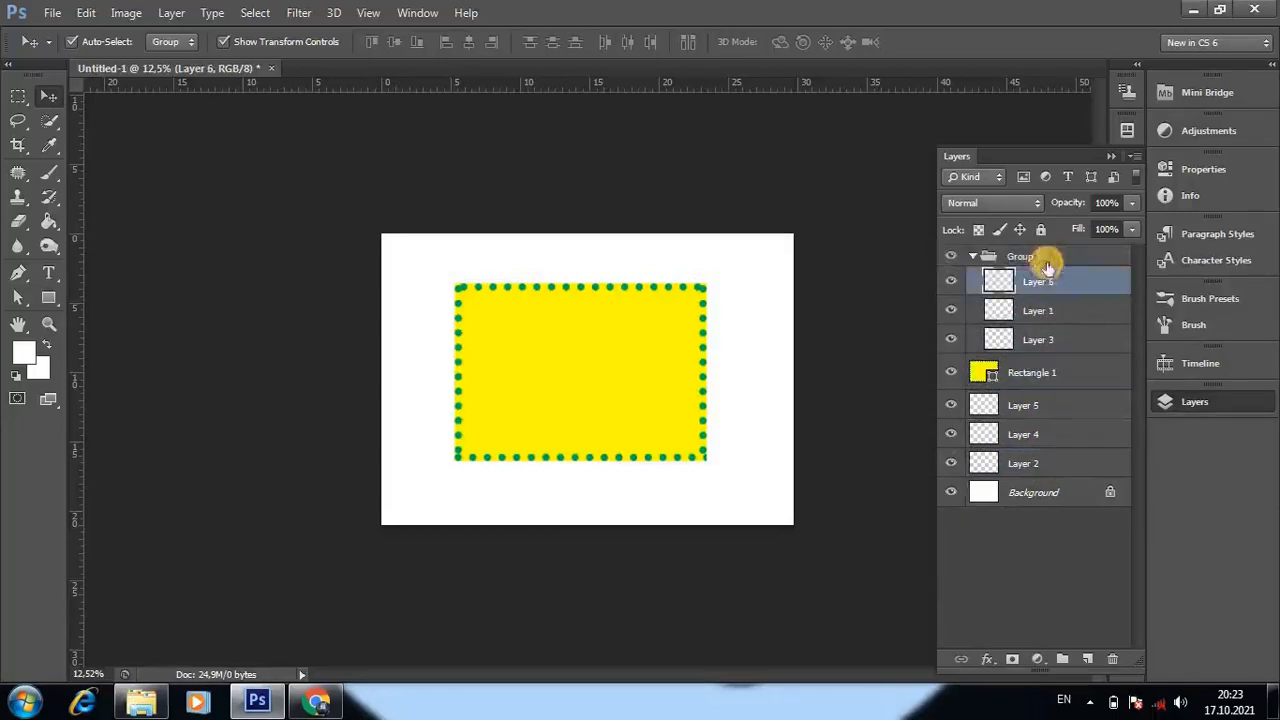
pyautogui.click(973, 258)
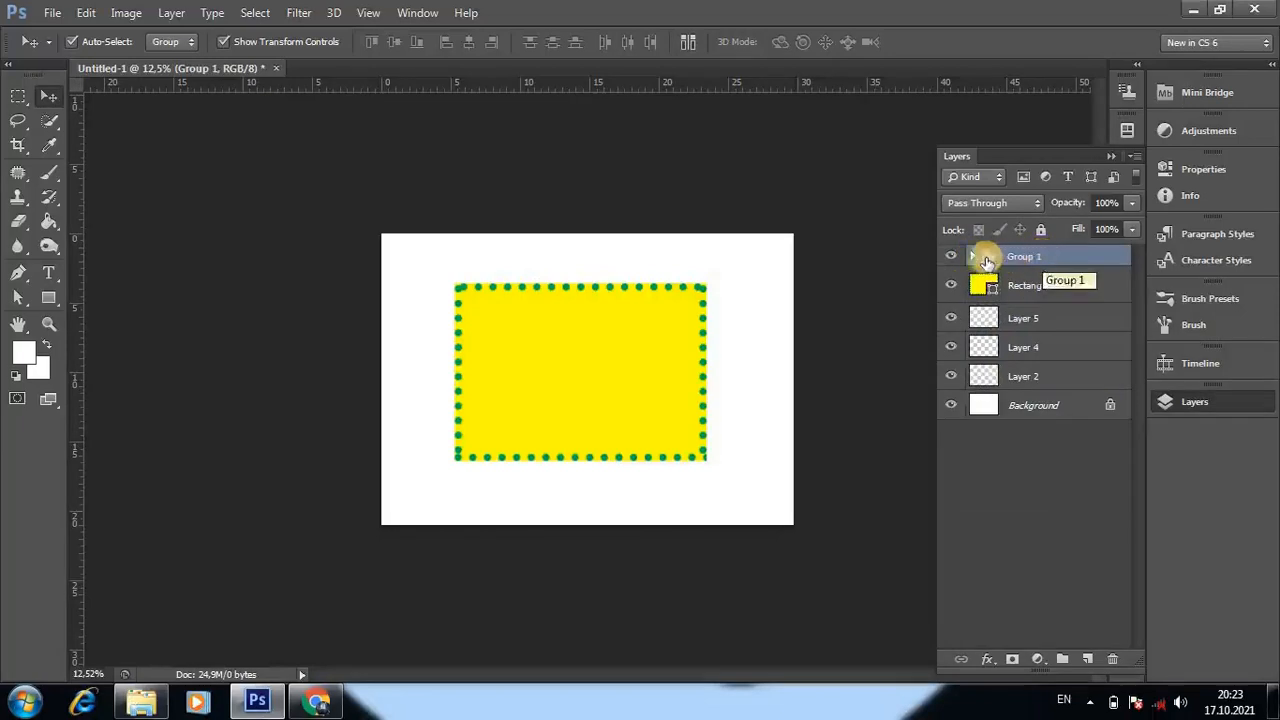
# Expand Group 1 to show its nested layers and rename the group with a person's first name
pyautogui.click(977, 257)
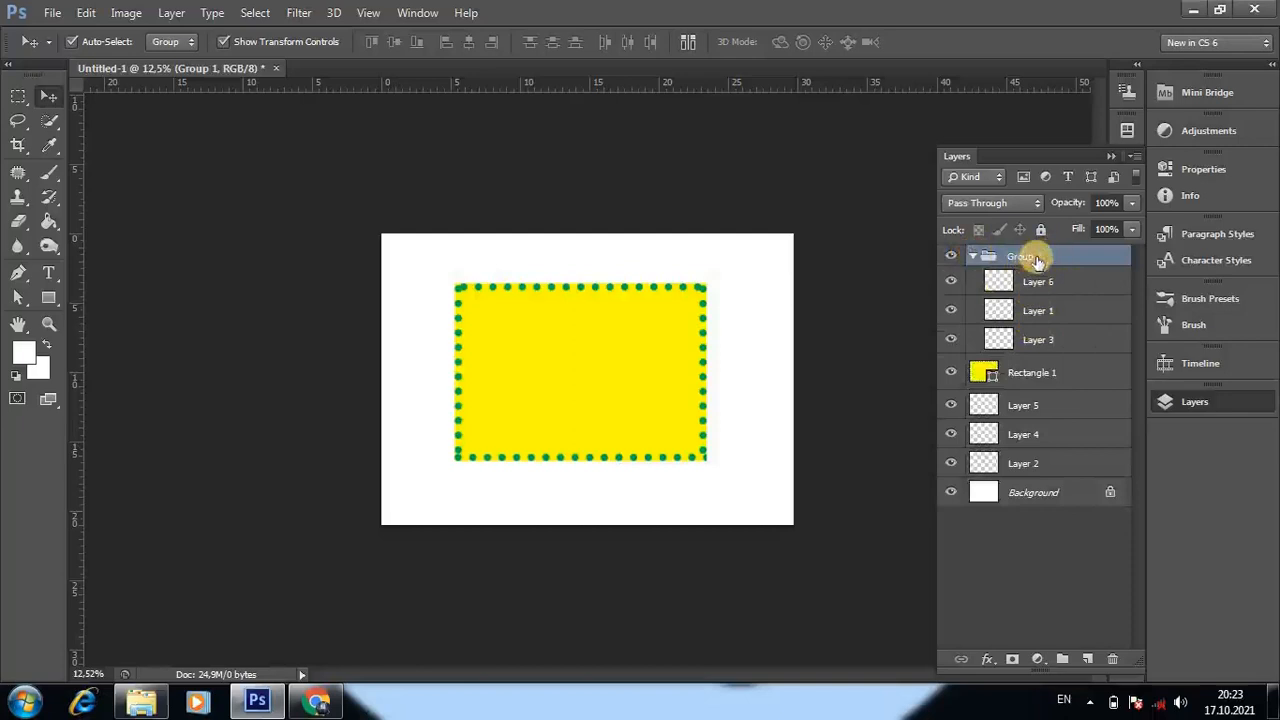
pyautogui.doubleClick(1036, 257)
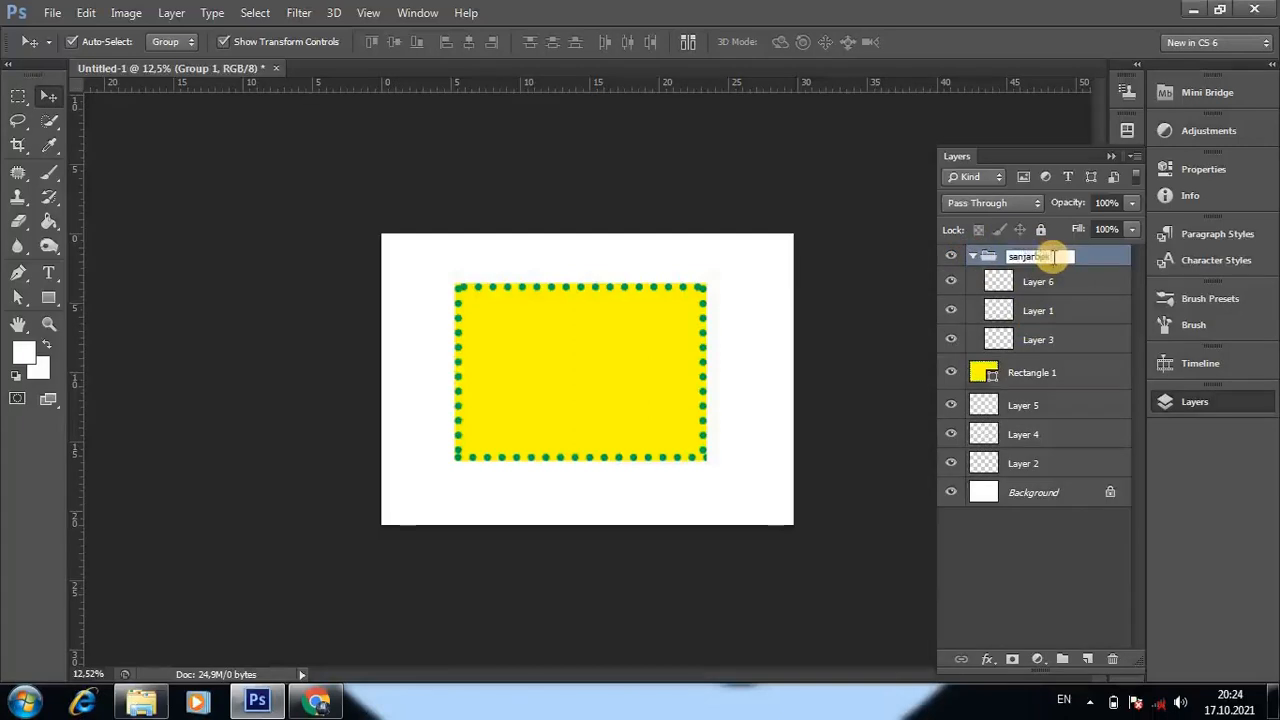
pyautogui.click(1058, 274)
pyautogui.click(1062, 262)
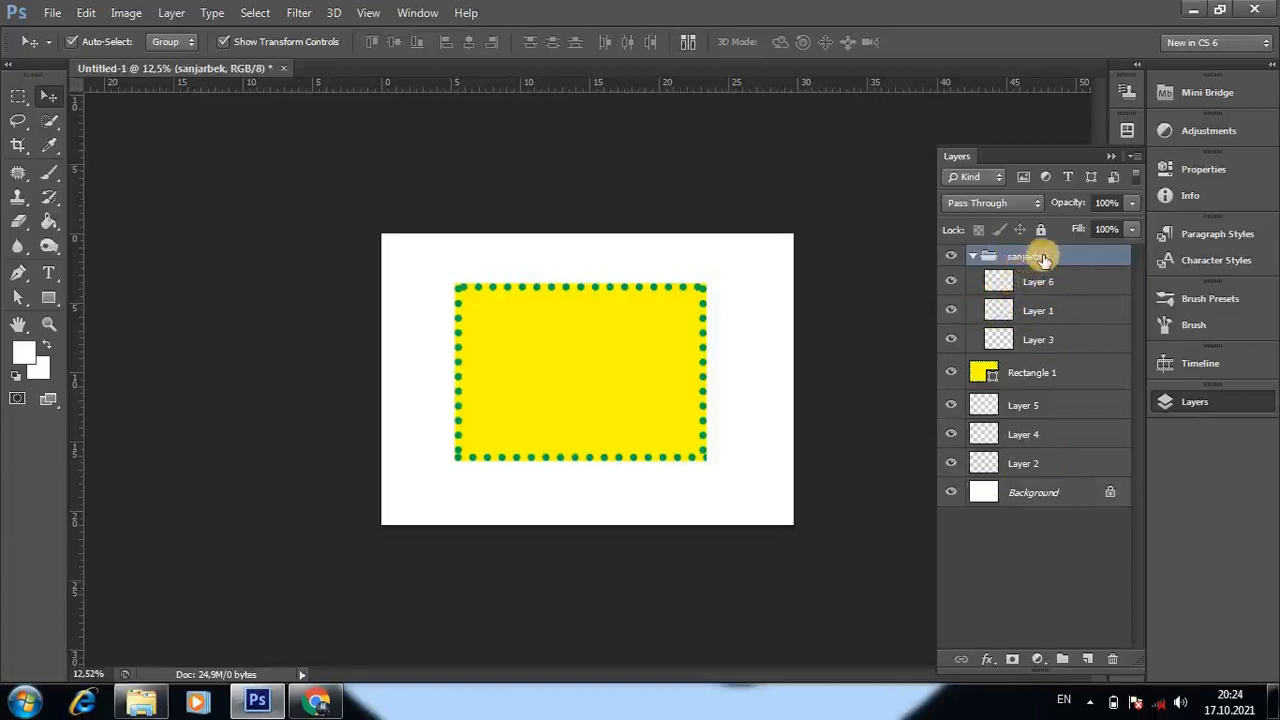
# Collapse the renamed layer group and assign it the Green colour label
pyautogui.click(973, 256)
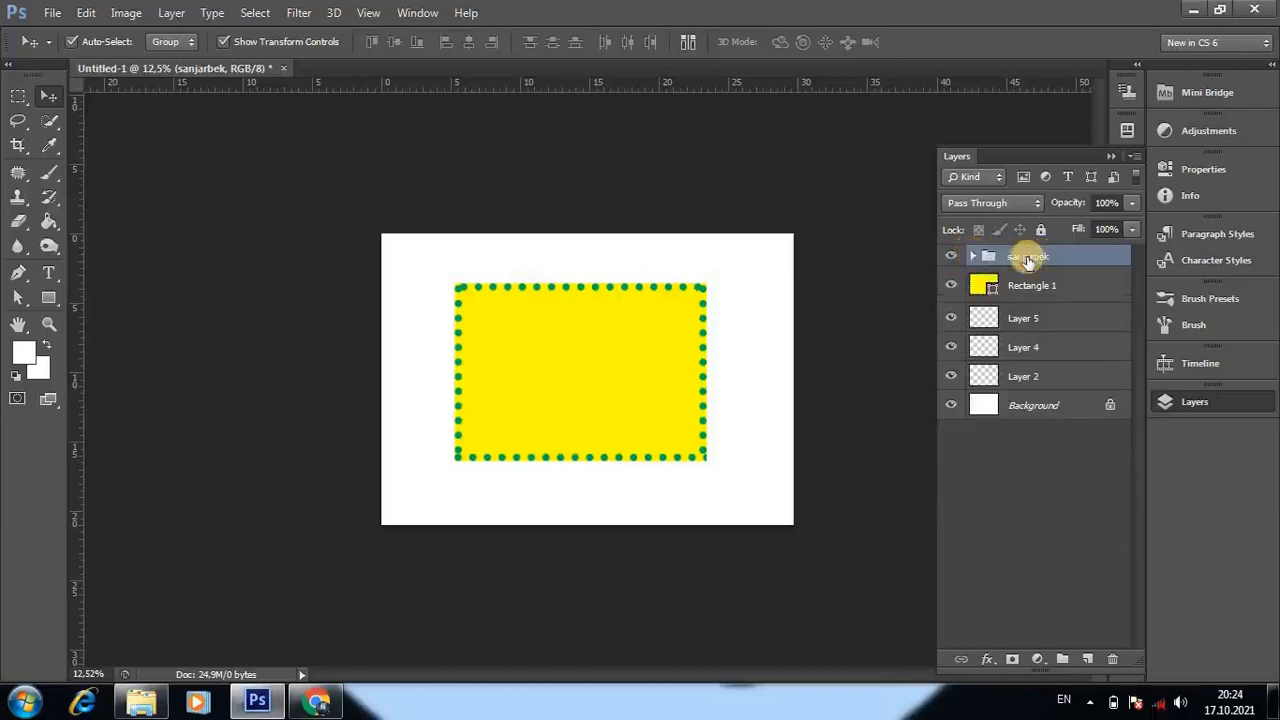
pyautogui.rightClick(1029, 260)
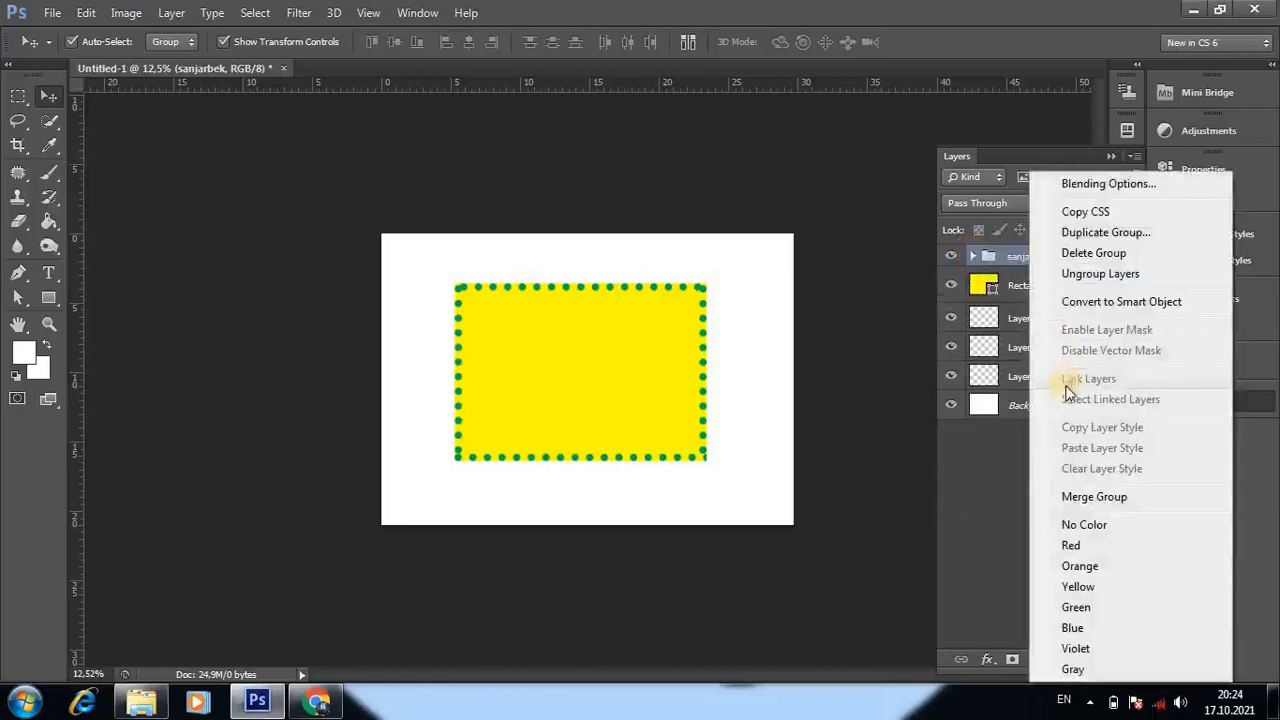
pyautogui.click(1077, 608)
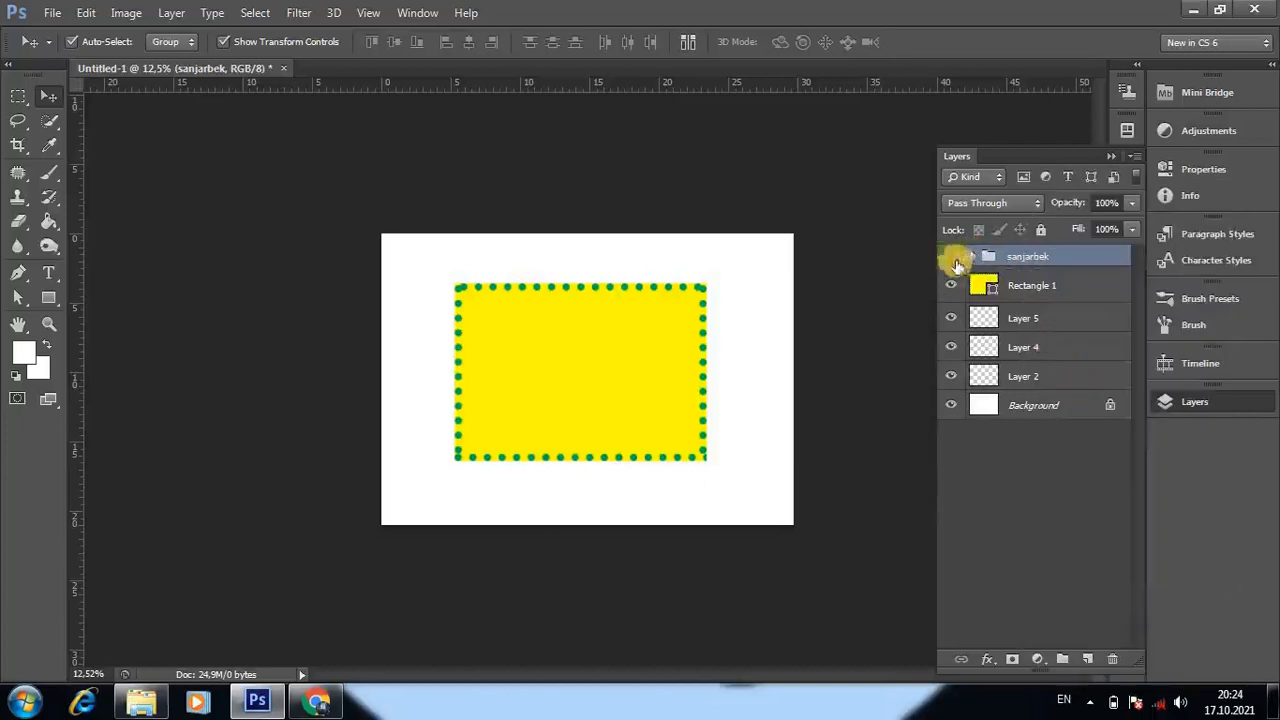